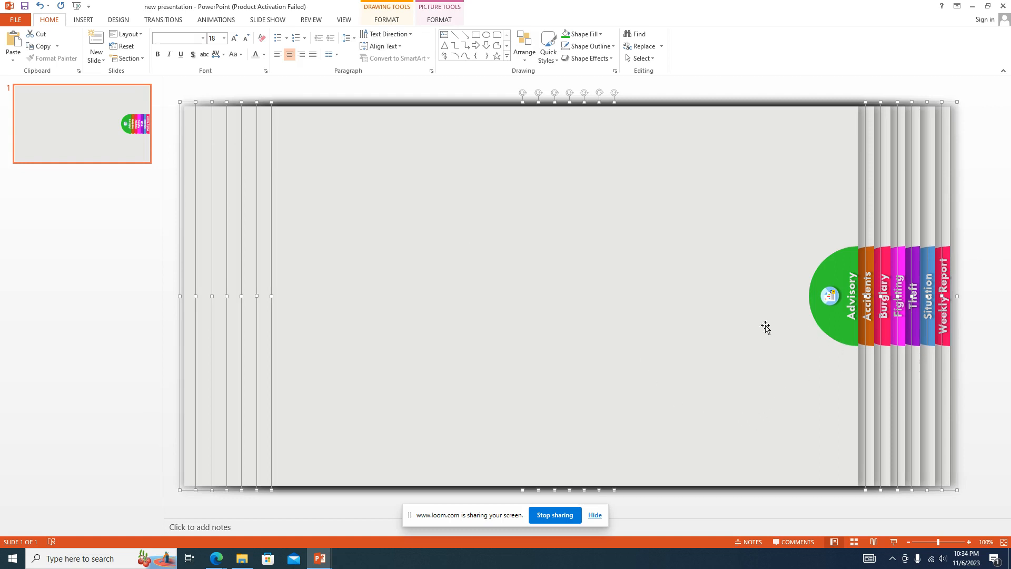
# Move all seven tabbed panels together toward the left, so the tab stack sits in the slide's left half
pyautogui.moveTo(765, 327); pyautogui.dragTo(318, 325)
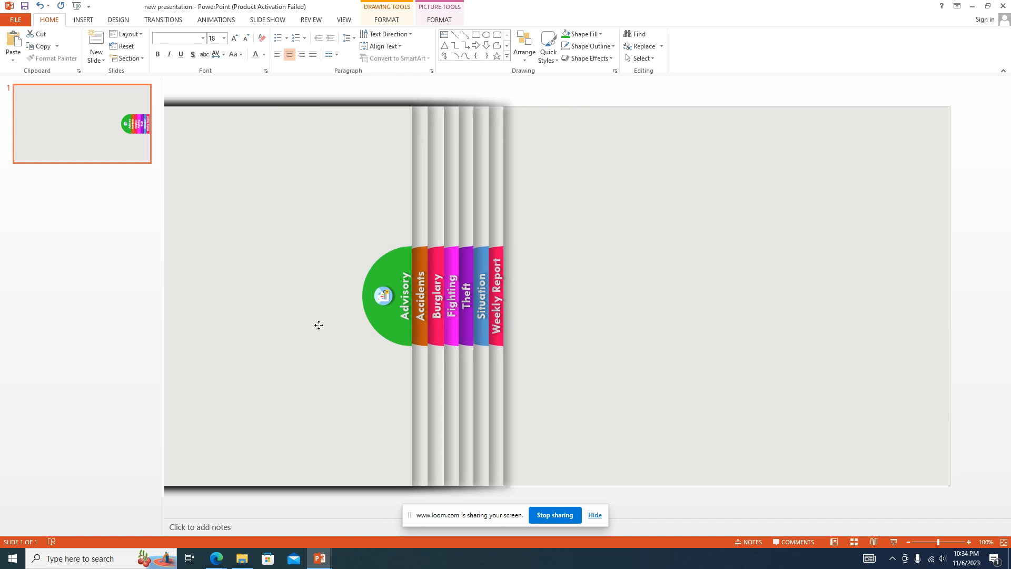
pyautogui.moveTo(319, 324); pyautogui.dragTo(319, 326)
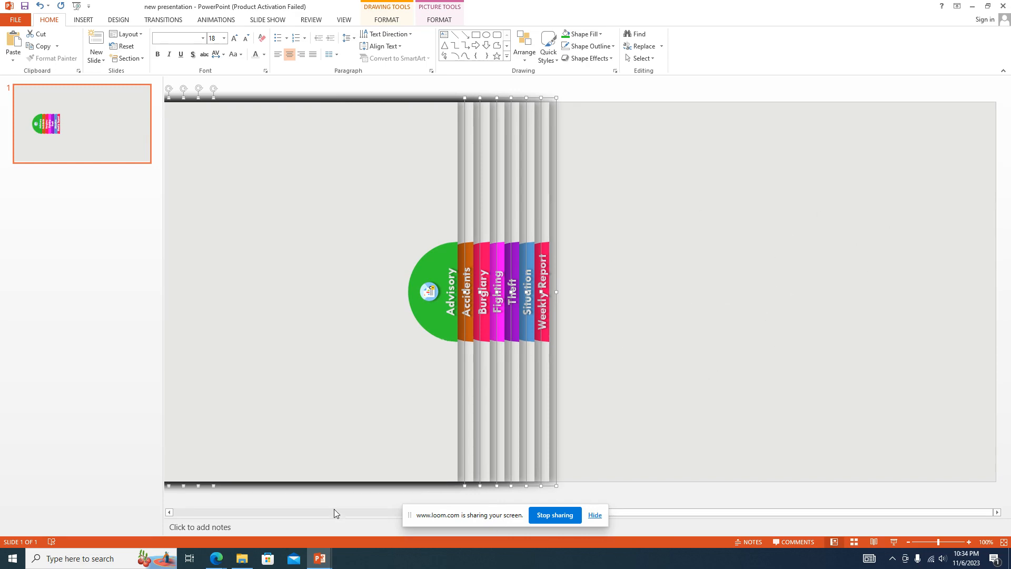
# Switch to the Weekly Security Report presentation, examine its slide show as a reference, and return to the new presentation
pyautogui.moveTo(320, 558)
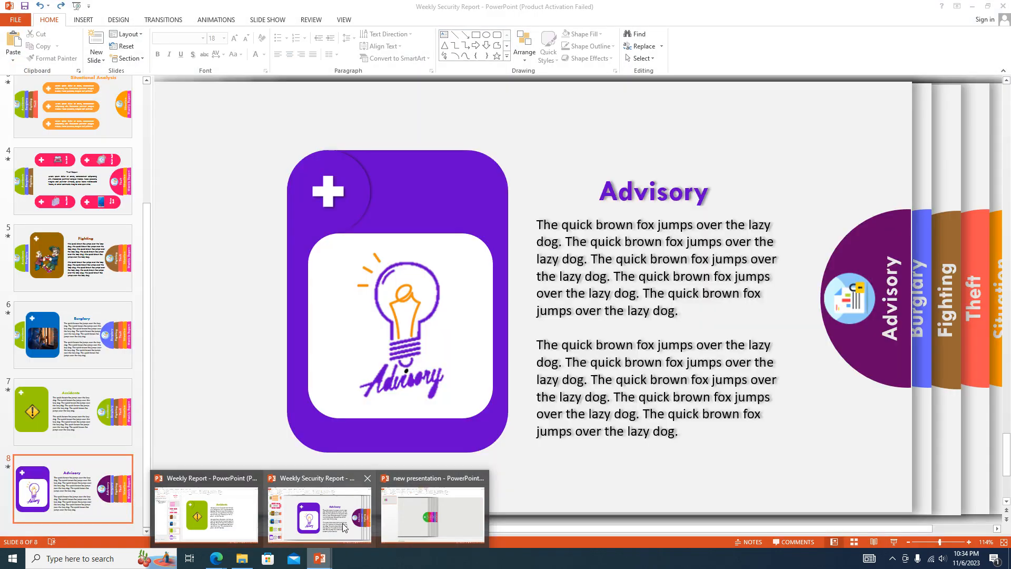
pyautogui.click(319, 513)
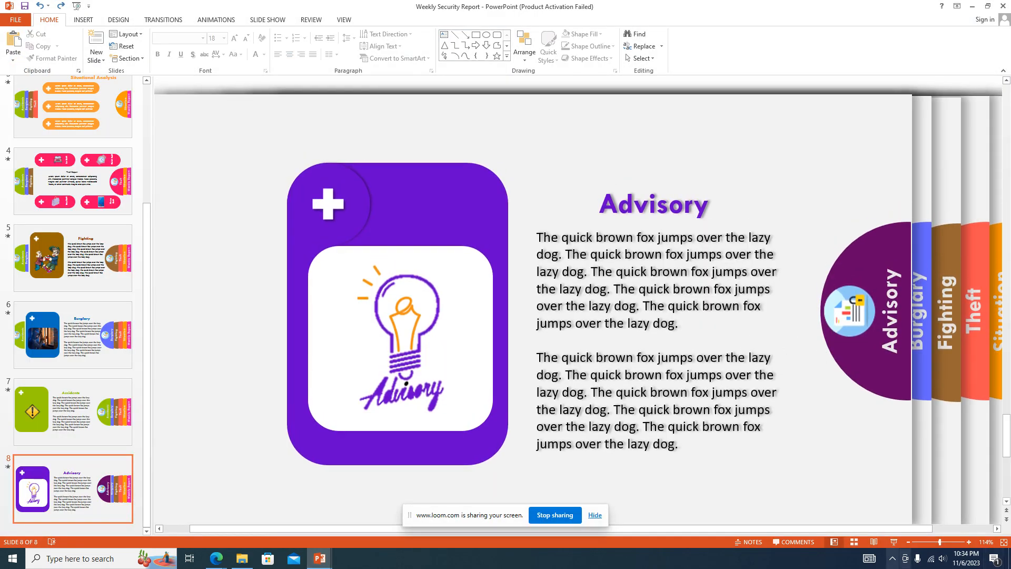
pyautogui.click(893, 543)
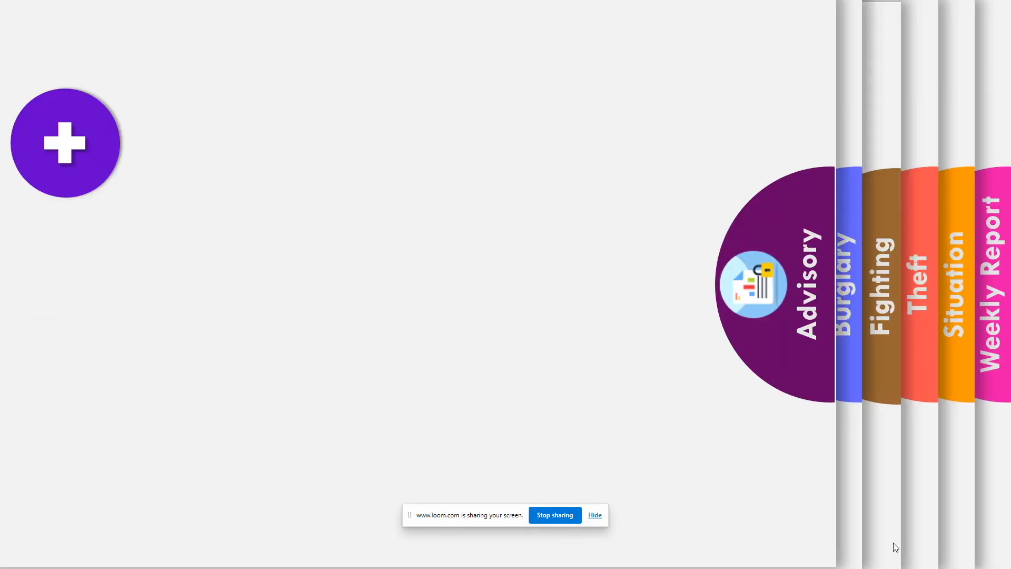
pyautogui.click(894, 543)
pyautogui.click(893, 544)
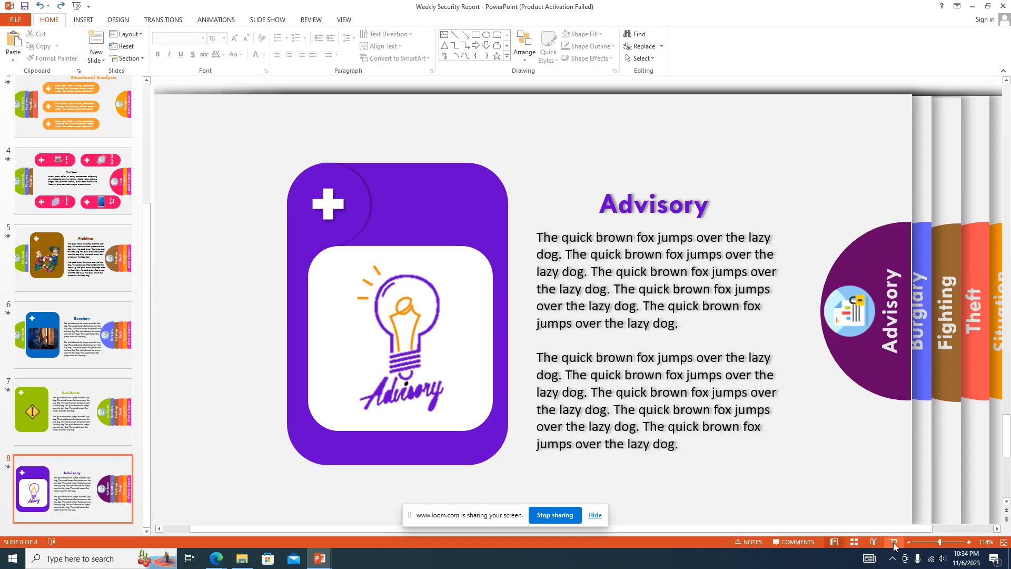
pyautogui.click(894, 544)
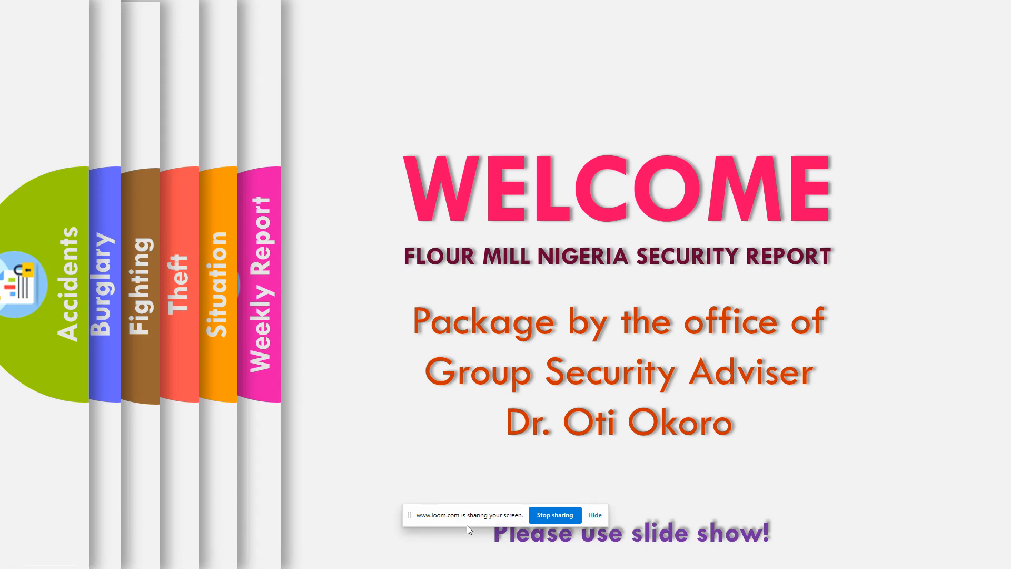
pyautogui.press('Escape')
pyautogui.moveTo(319, 557)
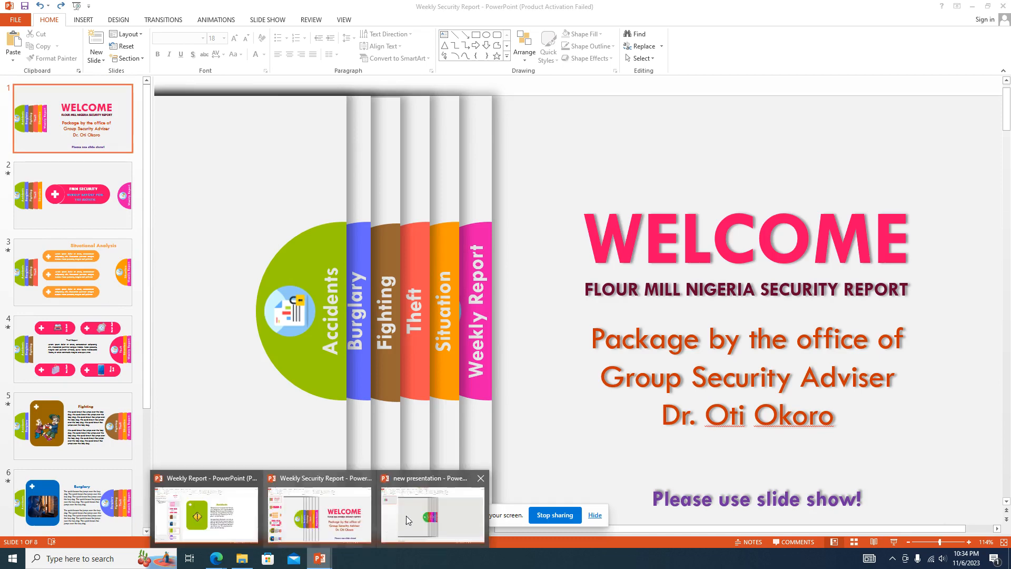
pyautogui.click(401, 521)
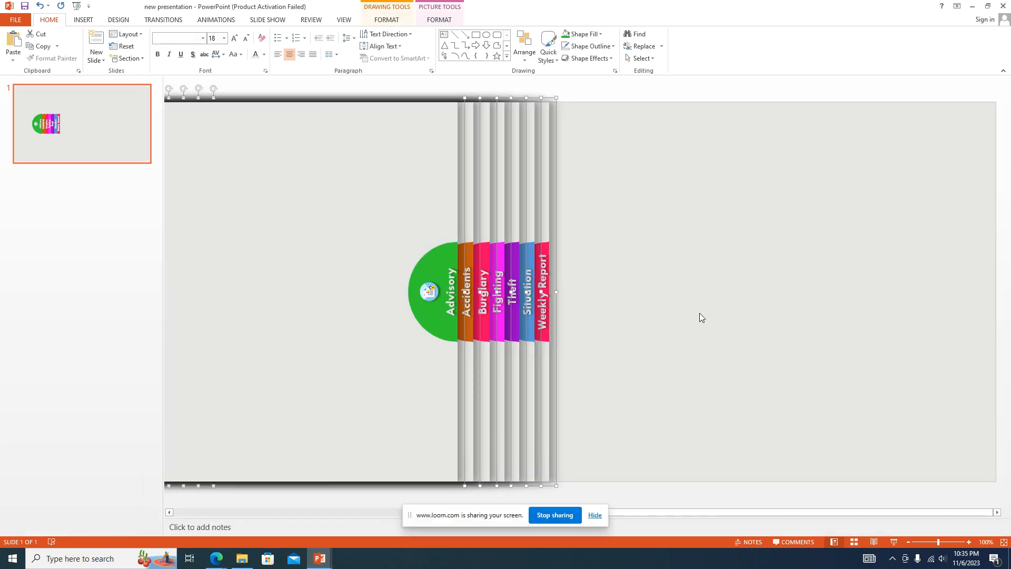
pyautogui.click(216, 558)
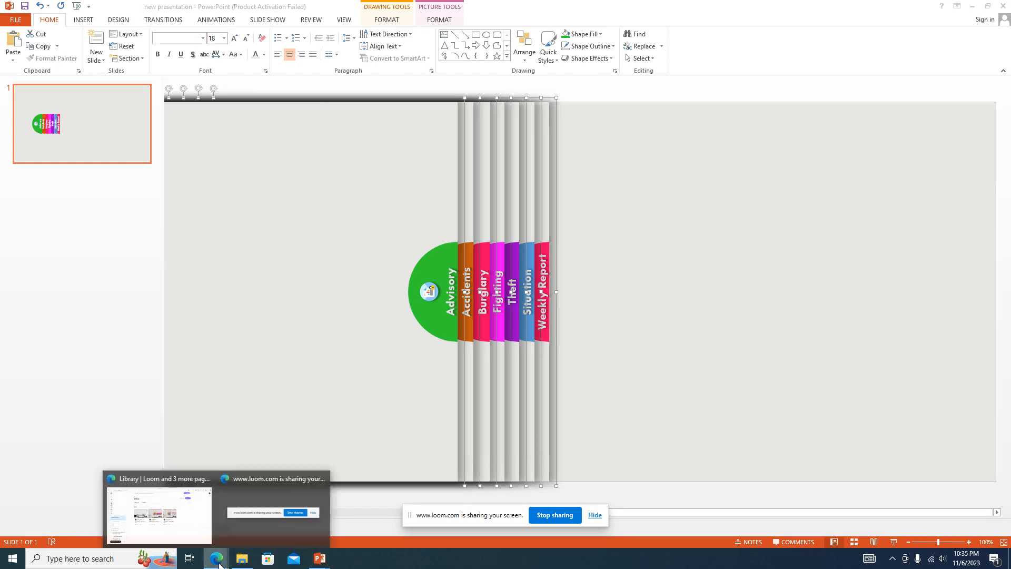
pyautogui.click(195, 528)
pyautogui.moveTo(319, 556)
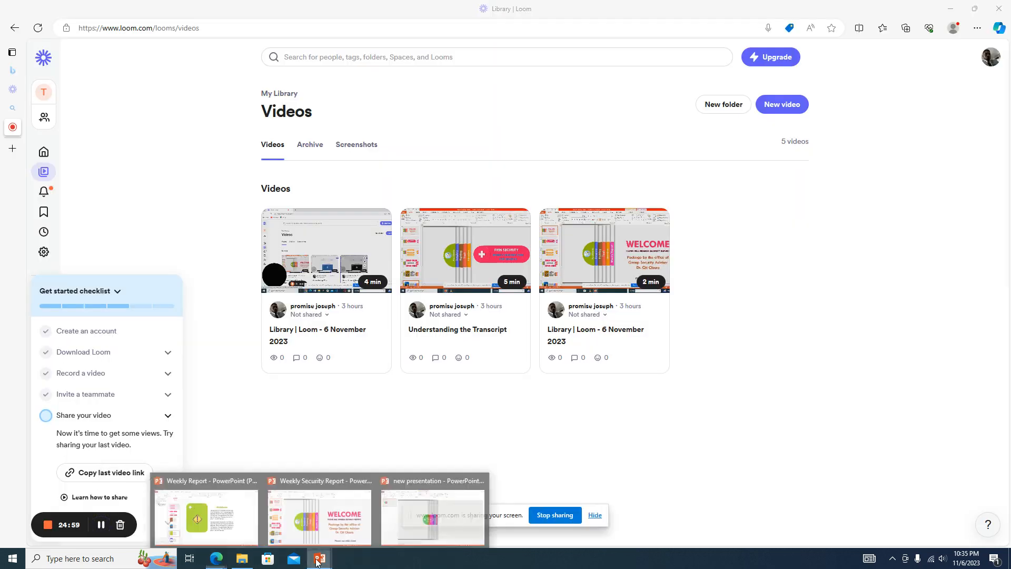
pyautogui.click(431, 511)
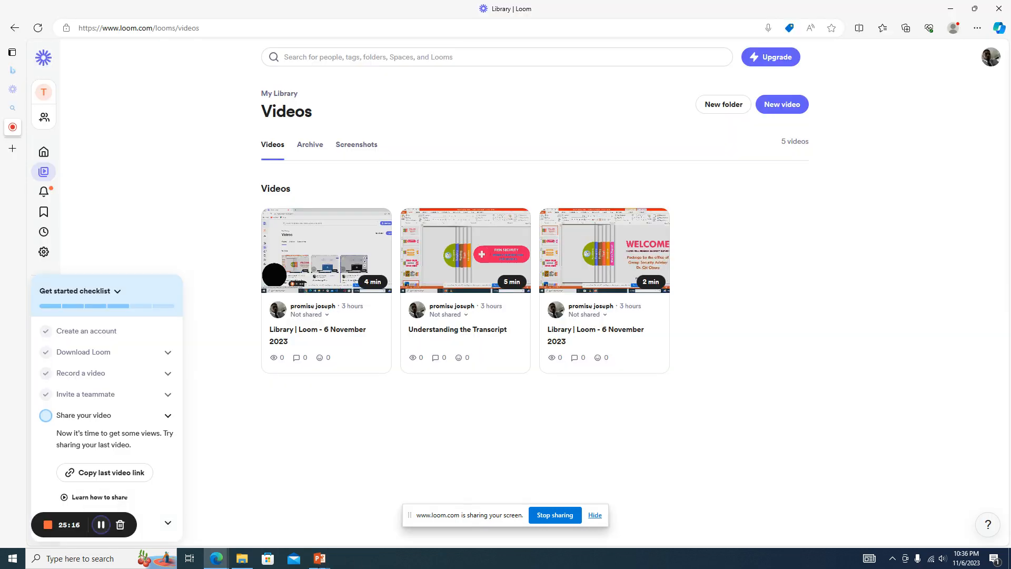
pyautogui.click(319, 558)
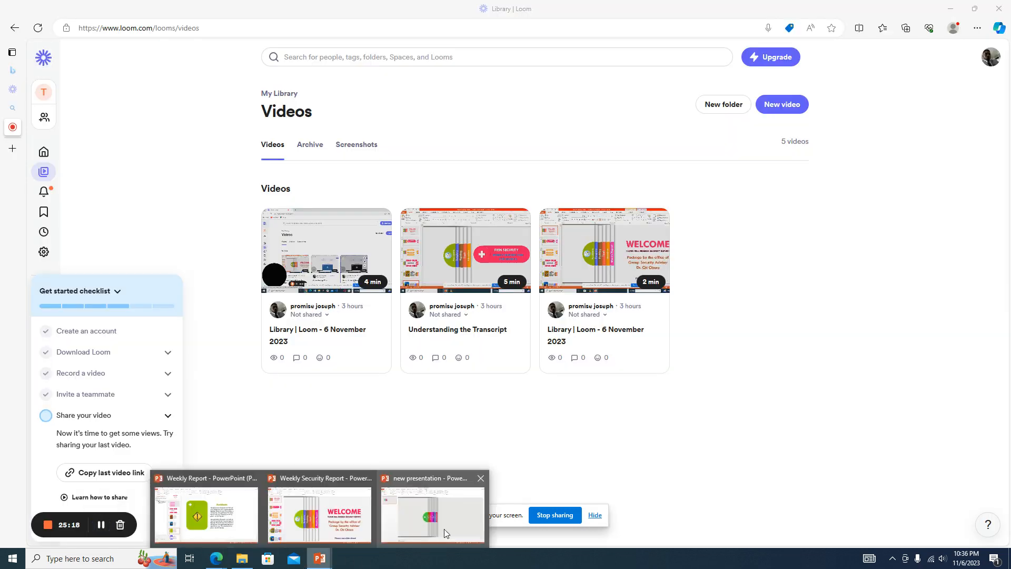
pyautogui.click(441, 529)
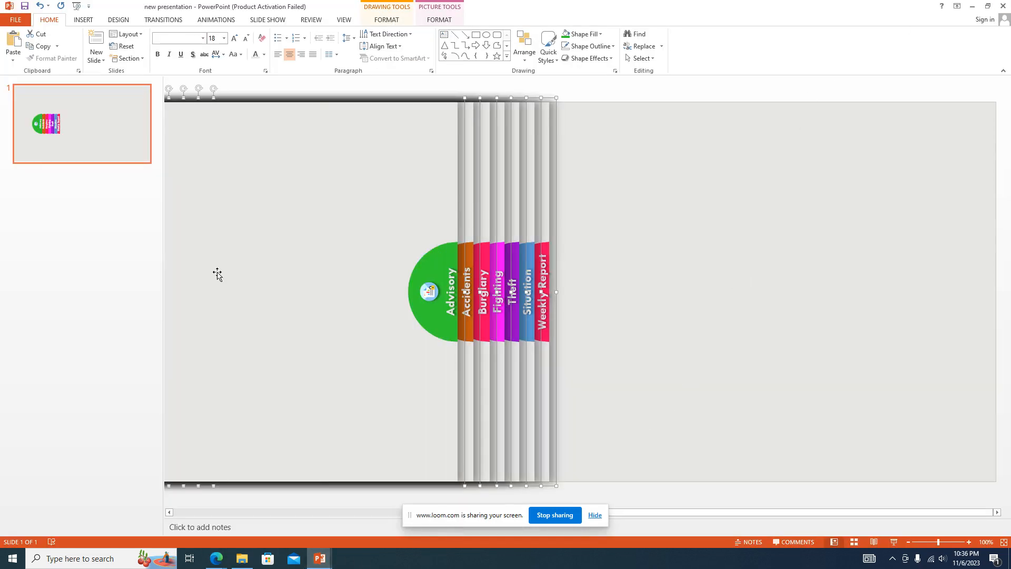
# Move only the Weekly Report panel across the slide until its edge meets the slide's right edge
pyautogui.click(95, 299)
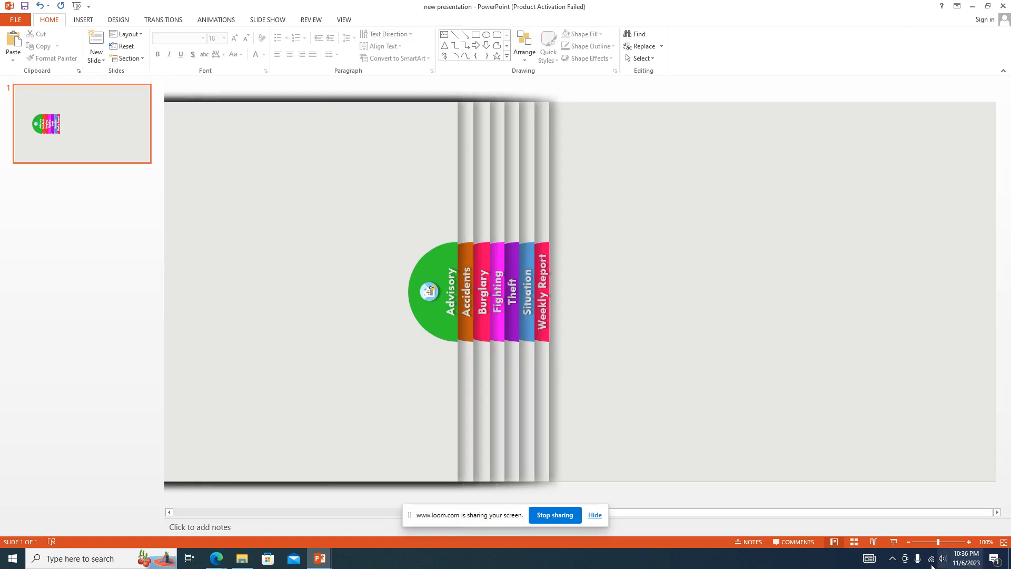
pyautogui.click(908, 542)
pyautogui.click(908, 542)
pyautogui.click(908, 542)
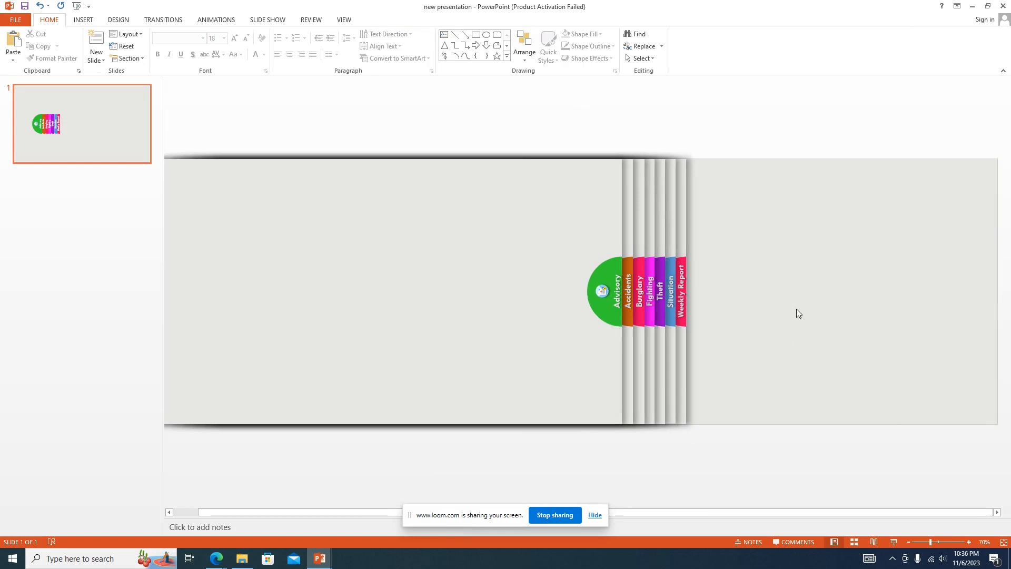
pyautogui.click(609, 395)
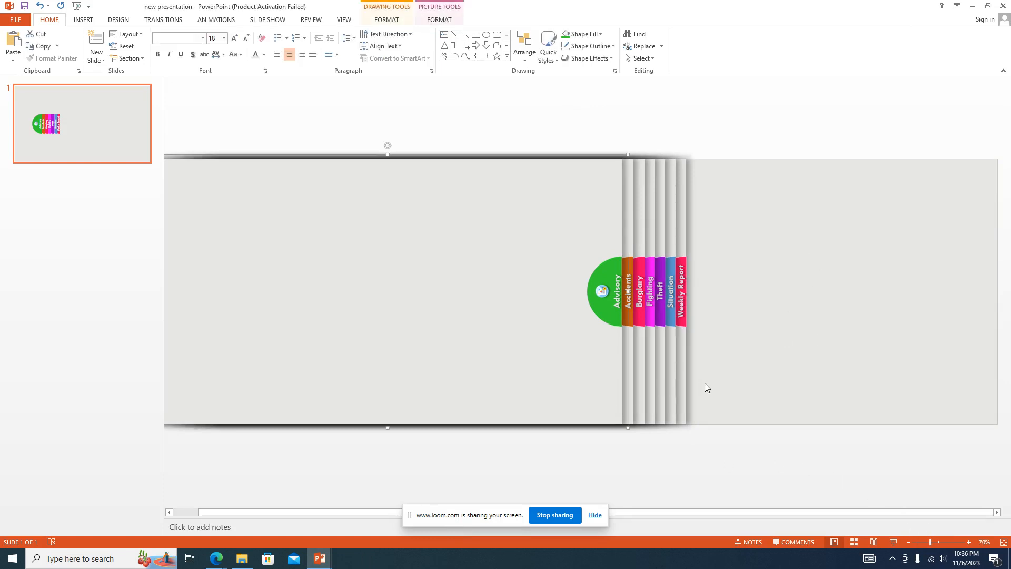
pyautogui.click(735, 495)
pyautogui.moveTo(734, 491); pyautogui.dragTo(1003, 311)
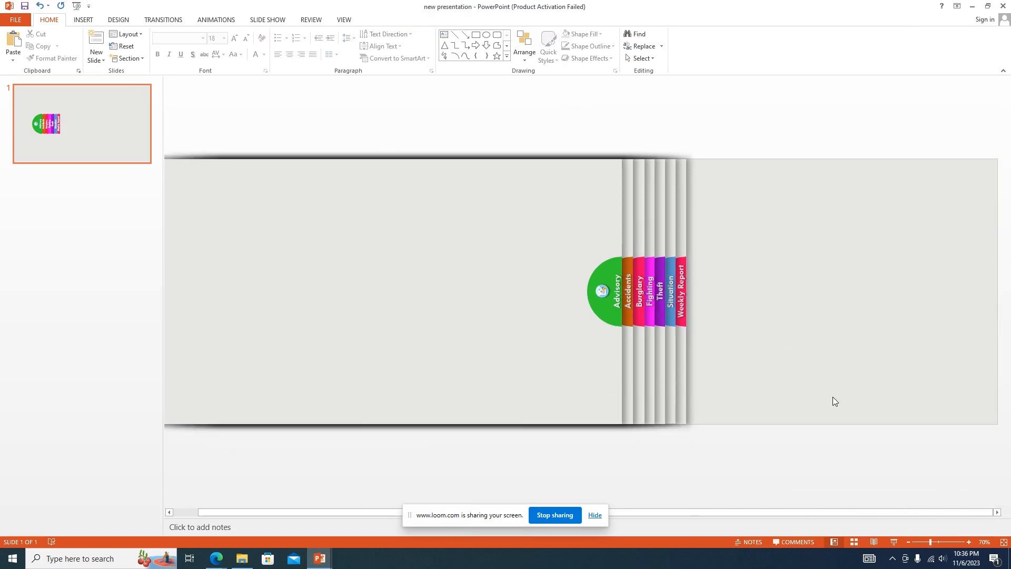
pyautogui.click(681, 208)
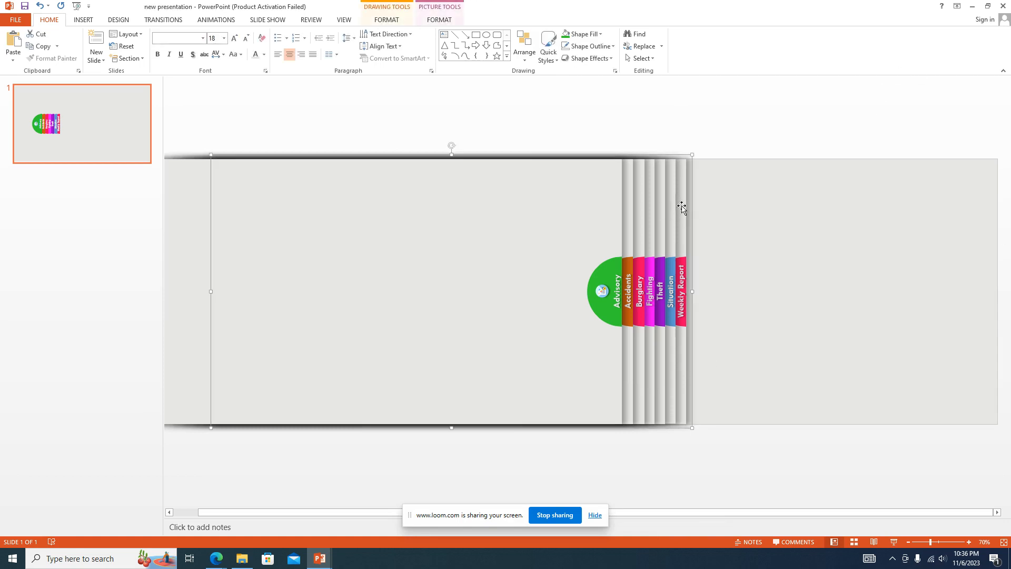
pyautogui.moveTo(681, 205); pyautogui.dragTo(993, 238)
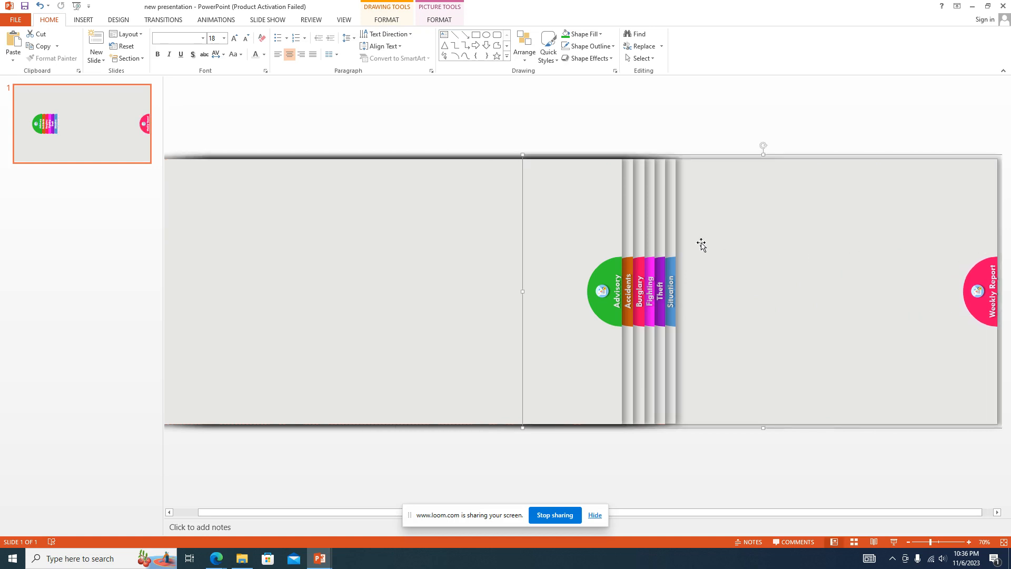
# Move the Situation panel to the right so its tab sits directly beside the Weekly Report tab
pyautogui.click(670, 233)
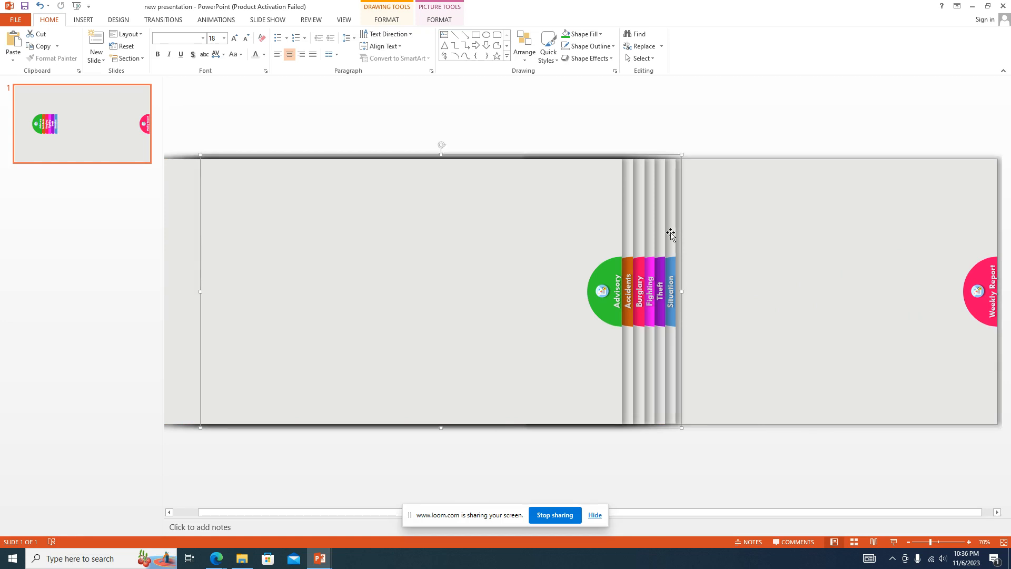
pyautogui.moveTo(670, 234); pyautogui.dragTo(981, 237)
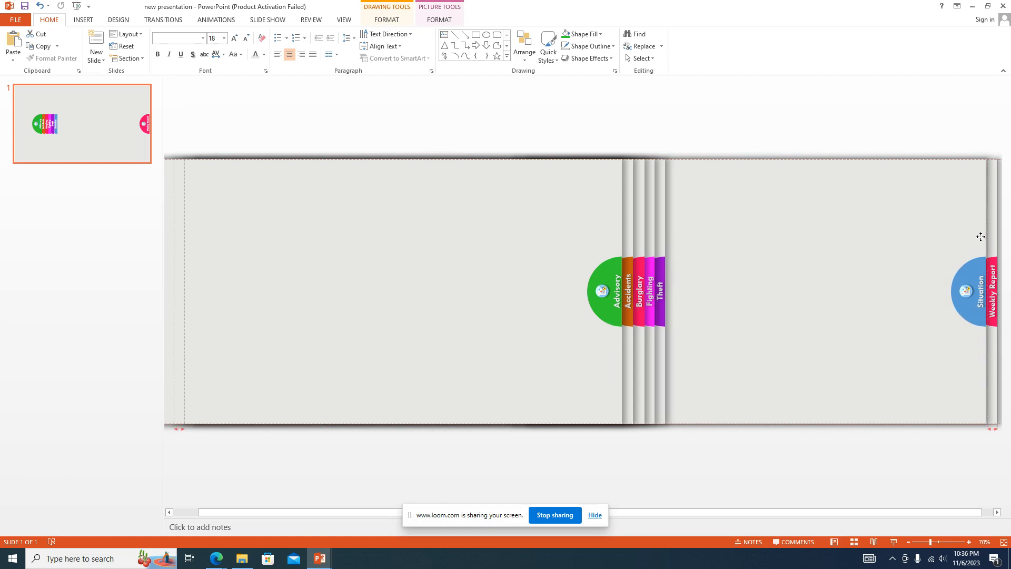
pyautogui.moveTo(981, 236); pyautogui.dragTo(980, 237)
pyautogui.click(664, 238)
pyautogui.moveTo(663, 238); pyautogui.dragTo(792, 248)
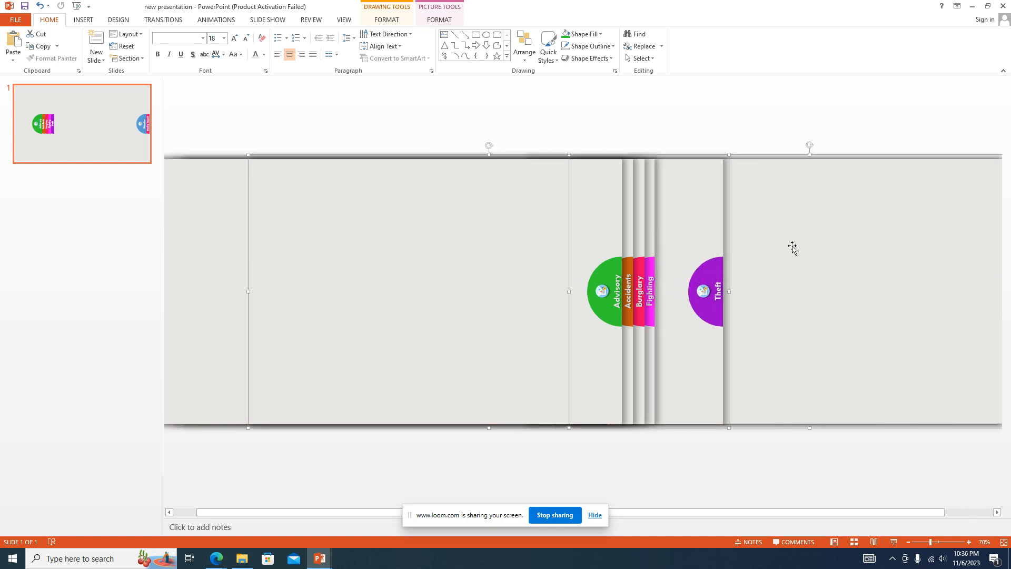
pyautogui.hotkey('ctrl', 'z')
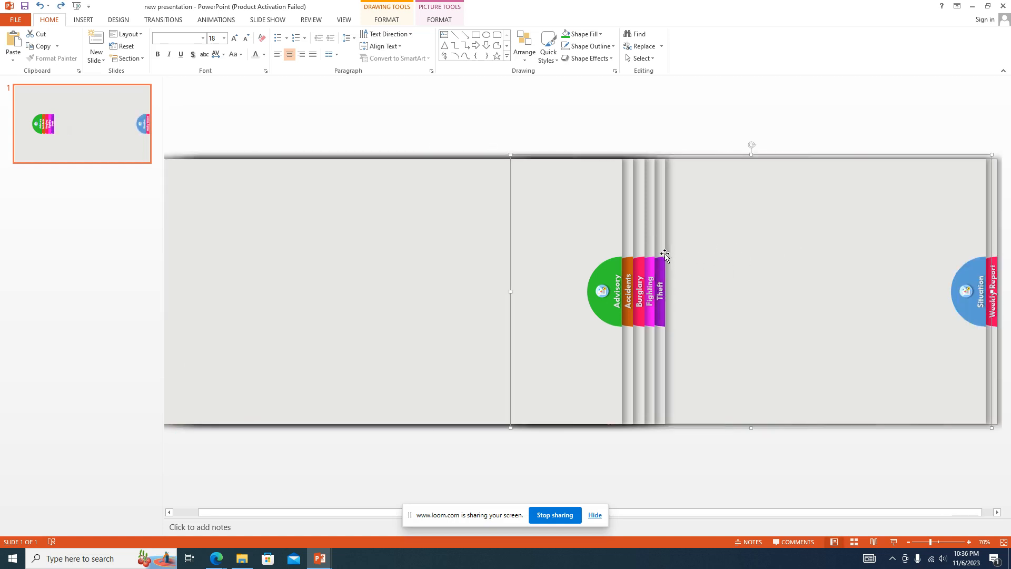
pyautogui.click(664, 255)
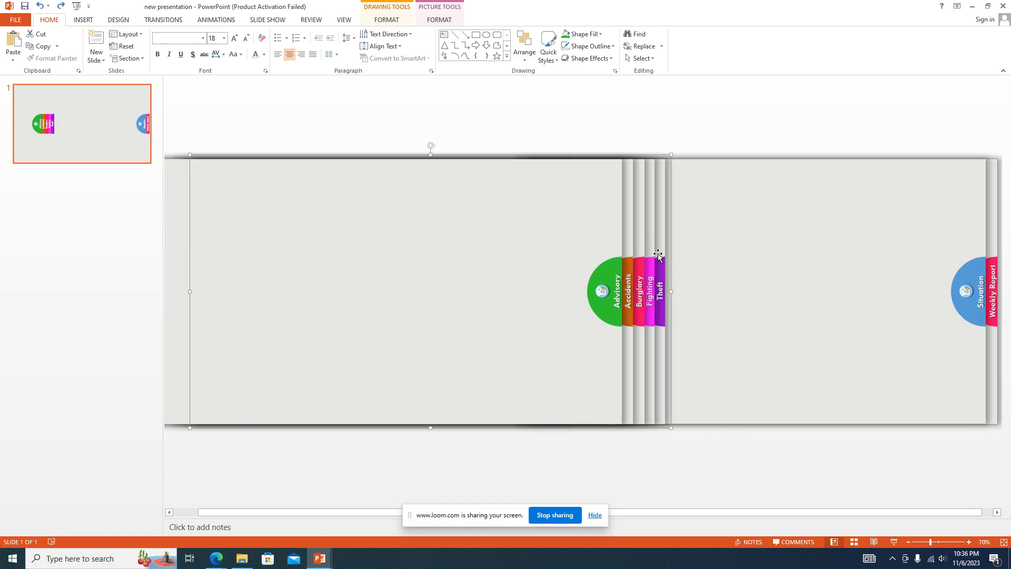
pyautogui.moveTo(658, 255); pyautogui.dragTo(747, 263)
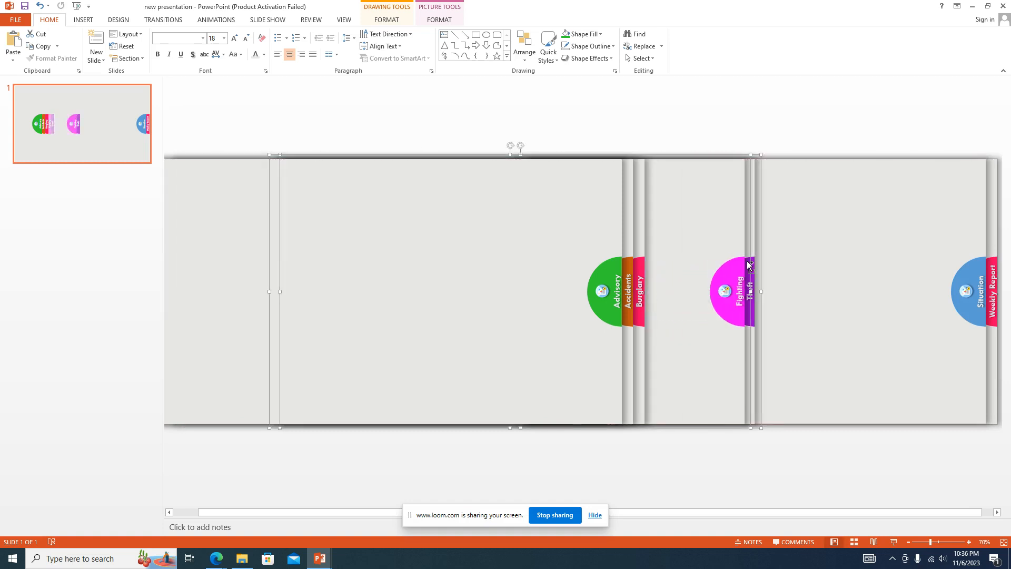
# Select only the Theft panel and move it to the right so its tab sits beside the Situation tab
pyautogui.click(679, 263)
pyautogui.click(667, 263)
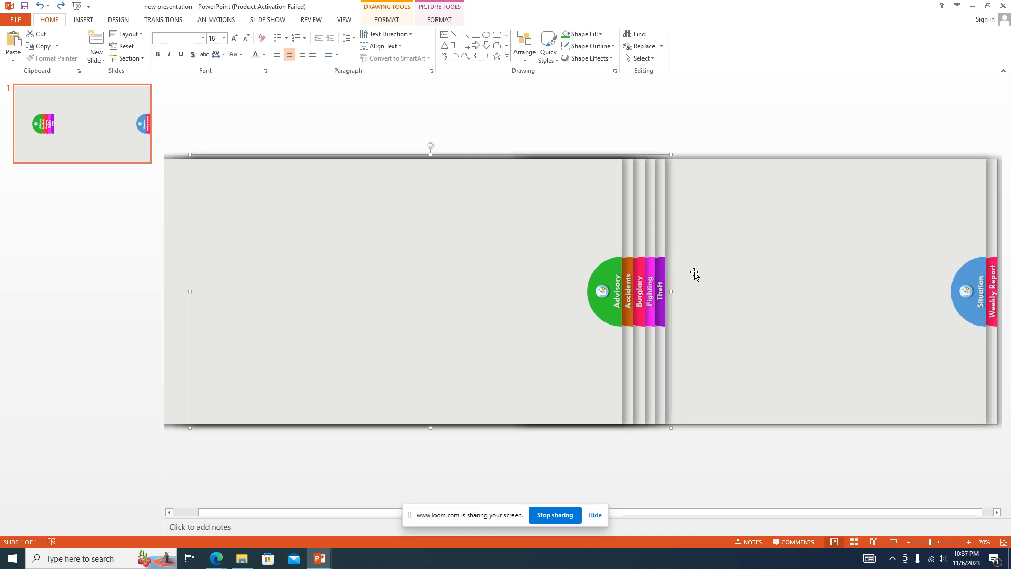
pyautogui.moveTo(683, 270); pyautogui.dragTo(974, 279)
pyautogui.click(650, 284)
pyautogui.moveTo(651, 285); pyautogui.dragTo(969, 285)
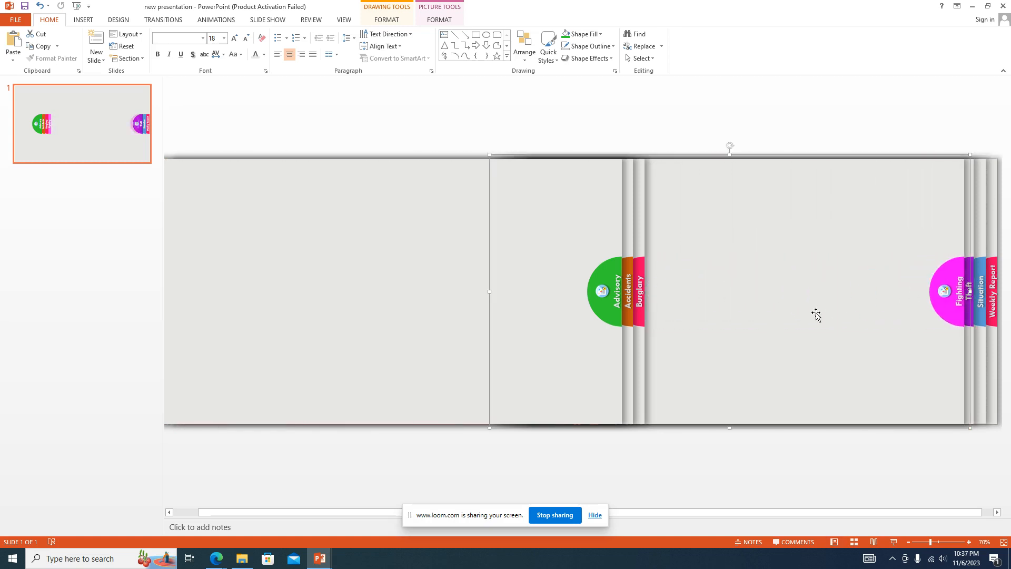
pyautogui.press('Escape')
pyautogui.moveTo(953, 290); pyautogui.dragTo(953, 293)
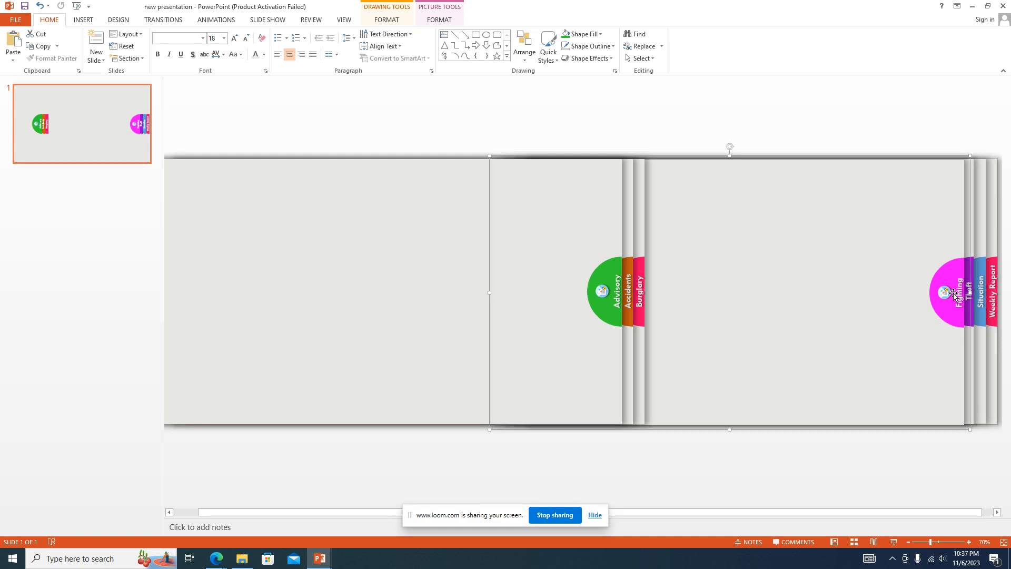
pyautogui.hotkey('ctrl', 'z')
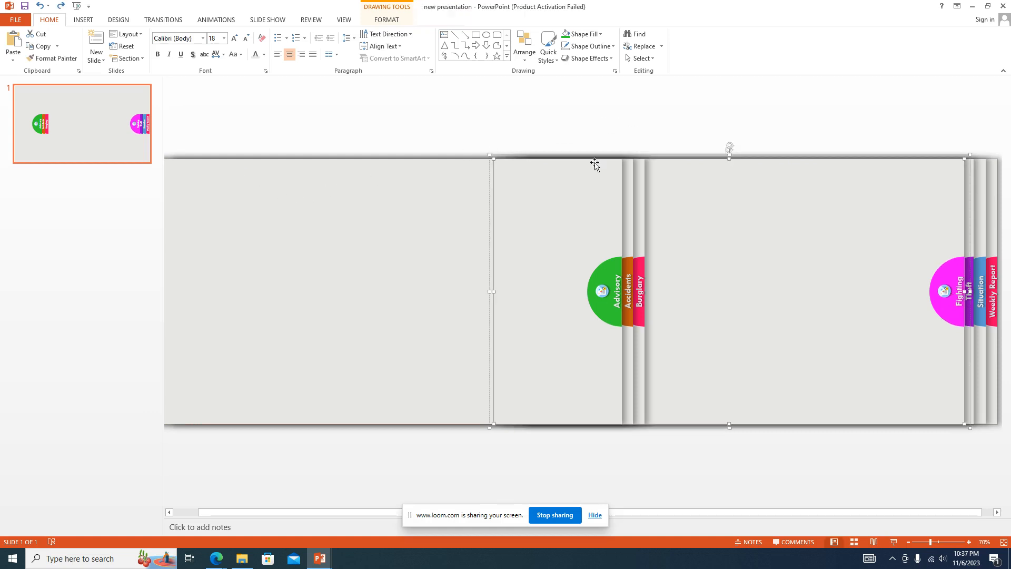
pyautogui.click(946, 298)
pyautogui.click(946, 298)
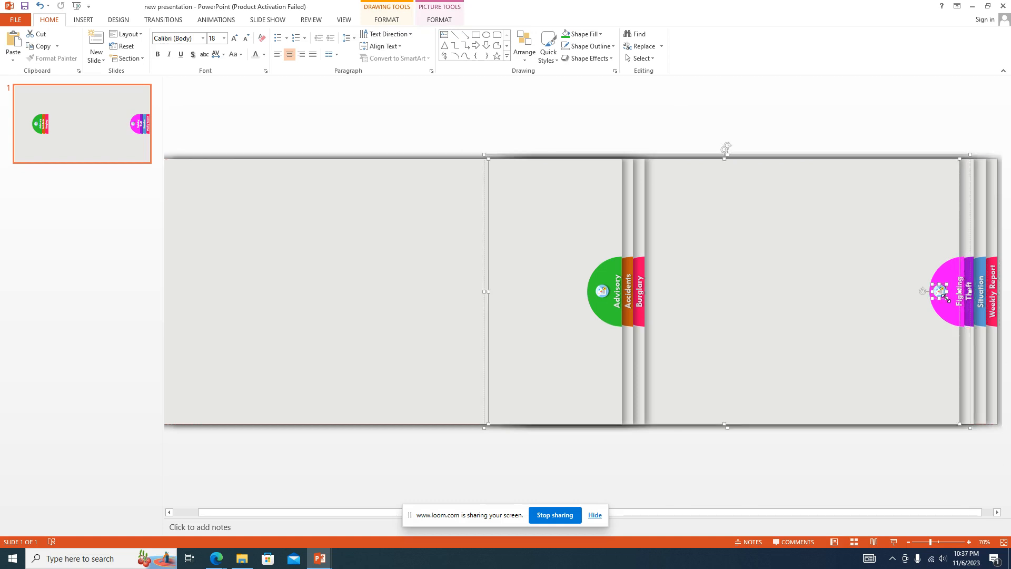
pyautogui.hotkey('ctrl', 'z')
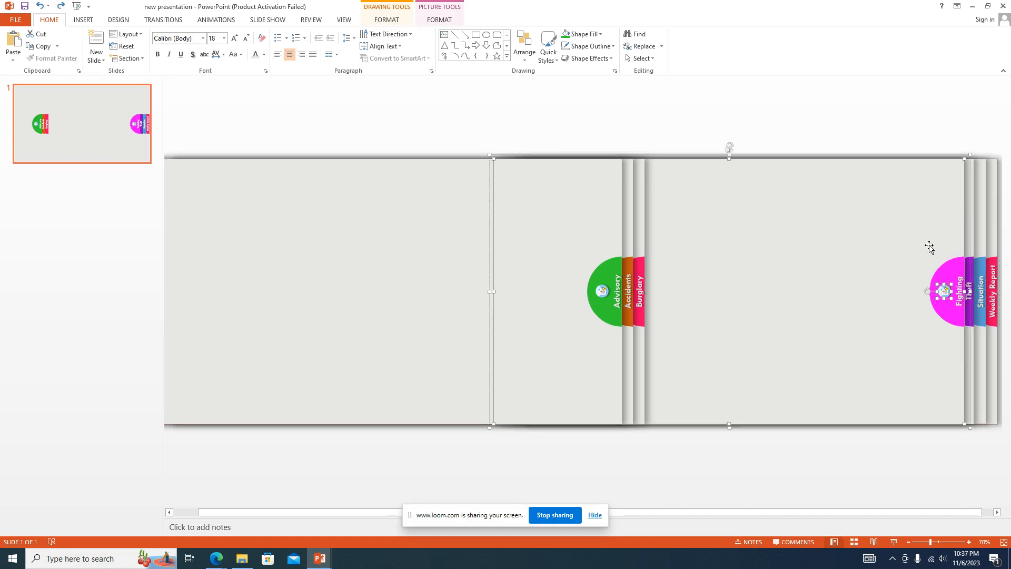
pyautogui.moveTo(929, 245); pyautogui.dragTo(914, 247)
pyautogui.hotkey('ctrl', 'z')
pyautogui.hotkey('ctrl', 'z')
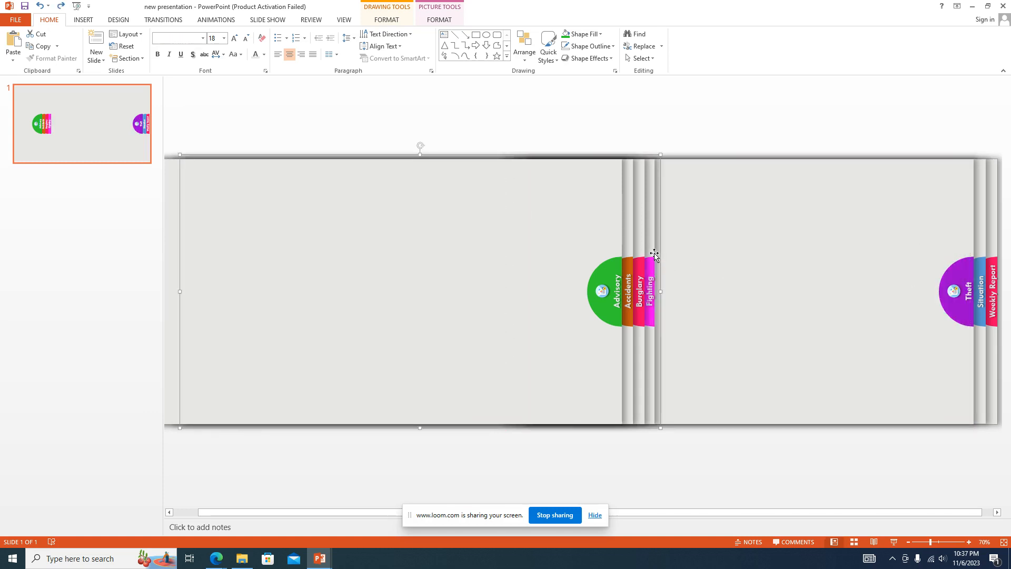
# Move the Fighting panel to the right so its tab sits beside the Theft tab, and select the Burglary panel
pyautogui.moveTo(654, 253); pyautogui.dragTo(962, 256)
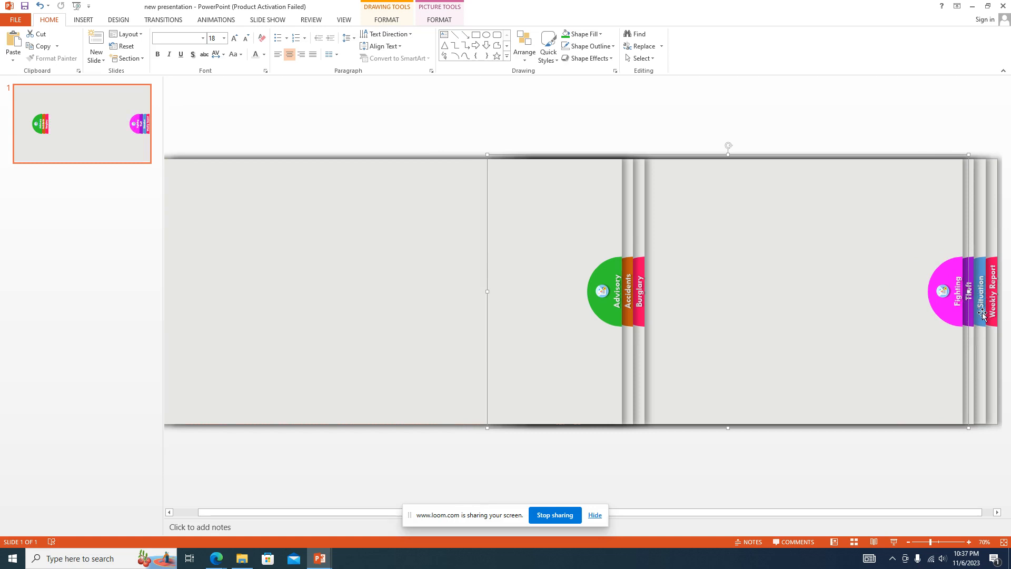
pyautogui.click(640, 278)
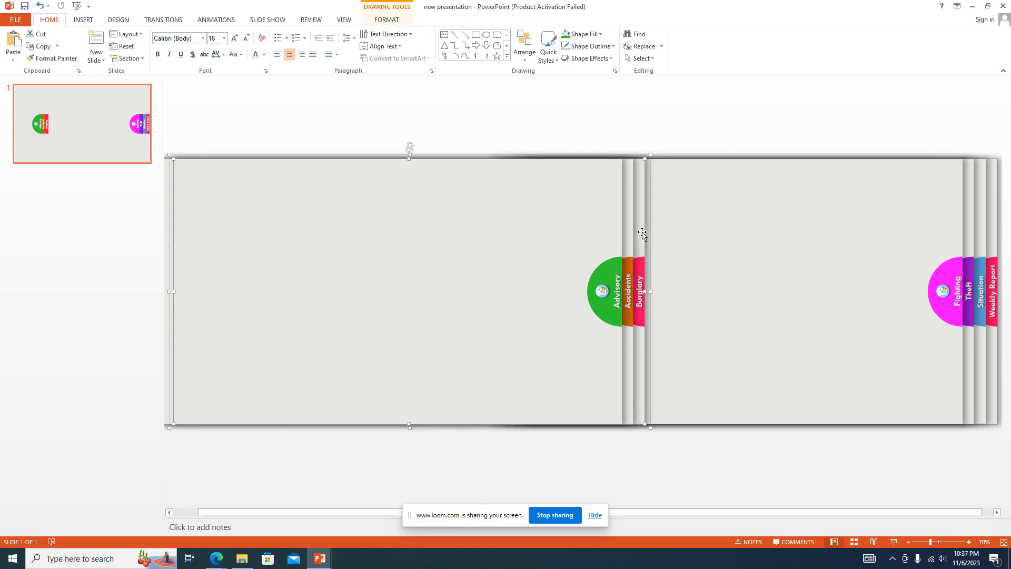
pyautogui.moveTo(642, 234); pyautogui.dragTo(949, 264)
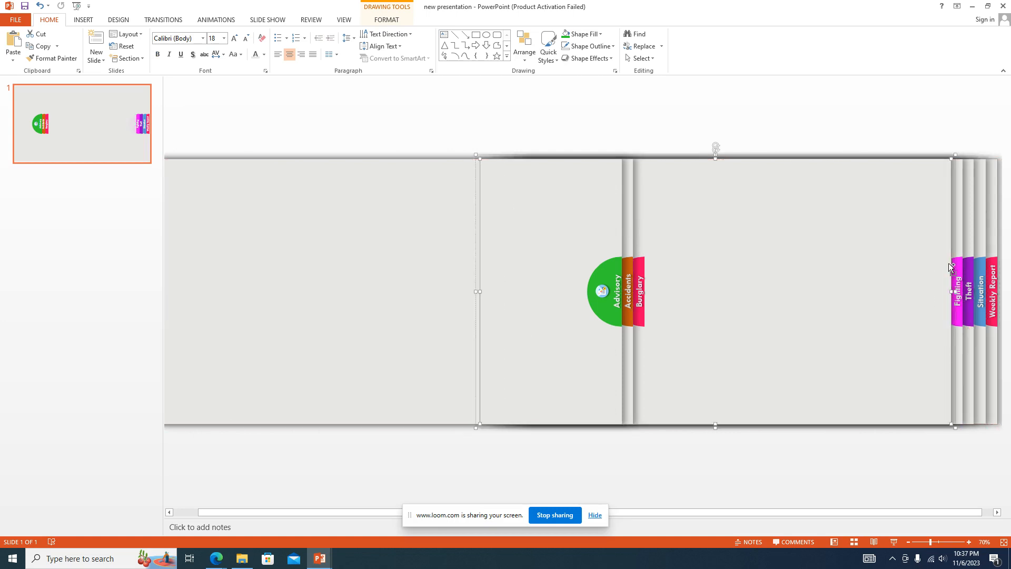
pyautogui.hotkey('ctrl', 'z')
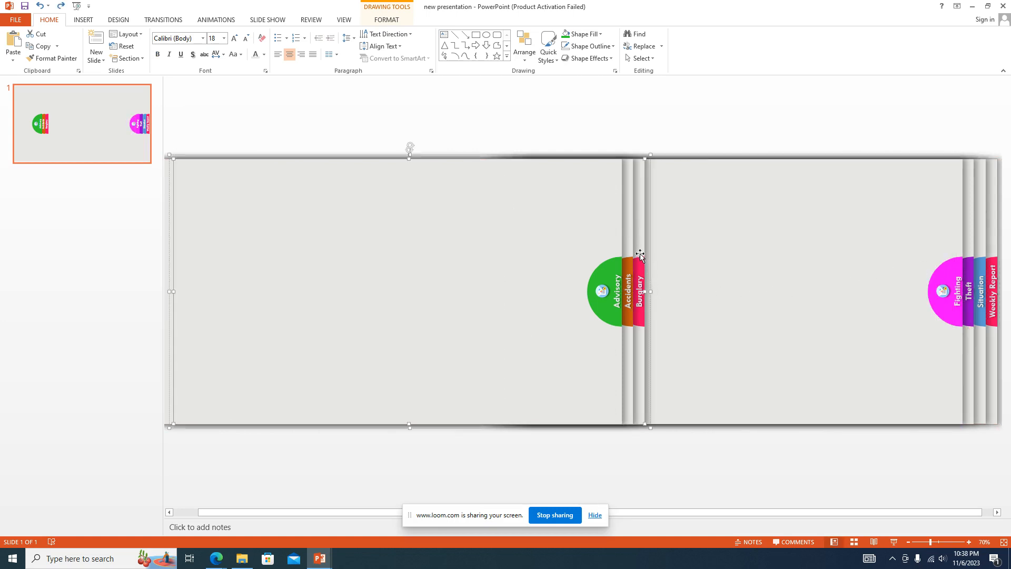
pyautogui.moveTo(639, 254); pyautogui.dragTo(672, 253)
pyautogui.hotkey('ctrl', 'z')
# Move the Burglary panel right so its tab sits beside the Fighting tab, and the Accidents panel so its tab sits beside Burglary
pyautogui.click(641, 282)
pyautogui.click(636, 239)
pyautogui.moveTo(643, 233); pyautogui.dragTo(937, 246)
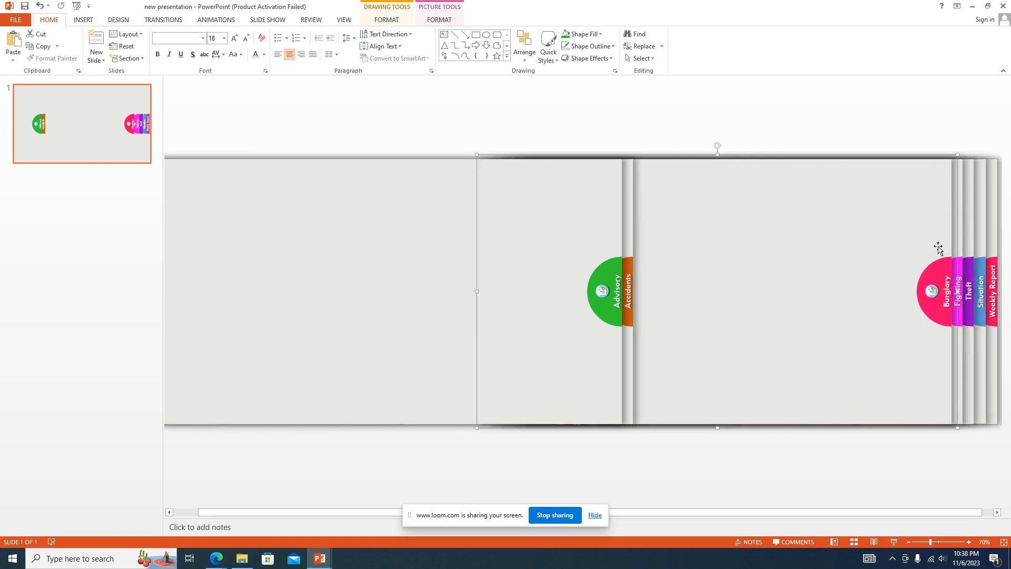
pyautogui.click(629, 227)
pyautogui.moveTo(629, 228); pyautogui.dragTo(926, 251)
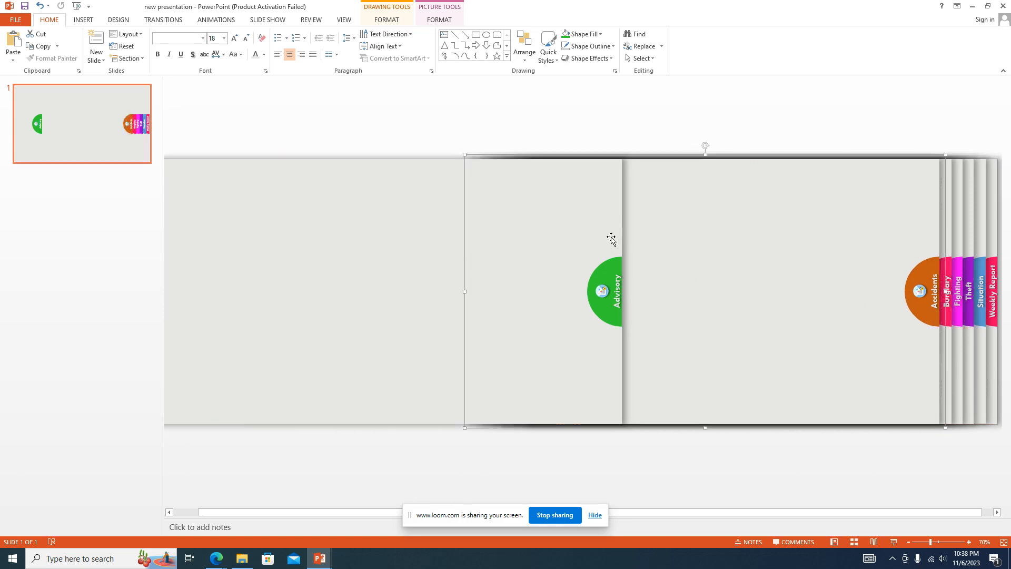
# Select the whole Advisory panel and move it to the right so its tab sits beside the Accidents tab
pyautogui.moveTo(612, 238); pyautogui.dragTo(662, 237)
pyautogui.hotkey('ctrl', 'z')
pyautogui.click(588, 238)
pyautogui.click(574, 215)
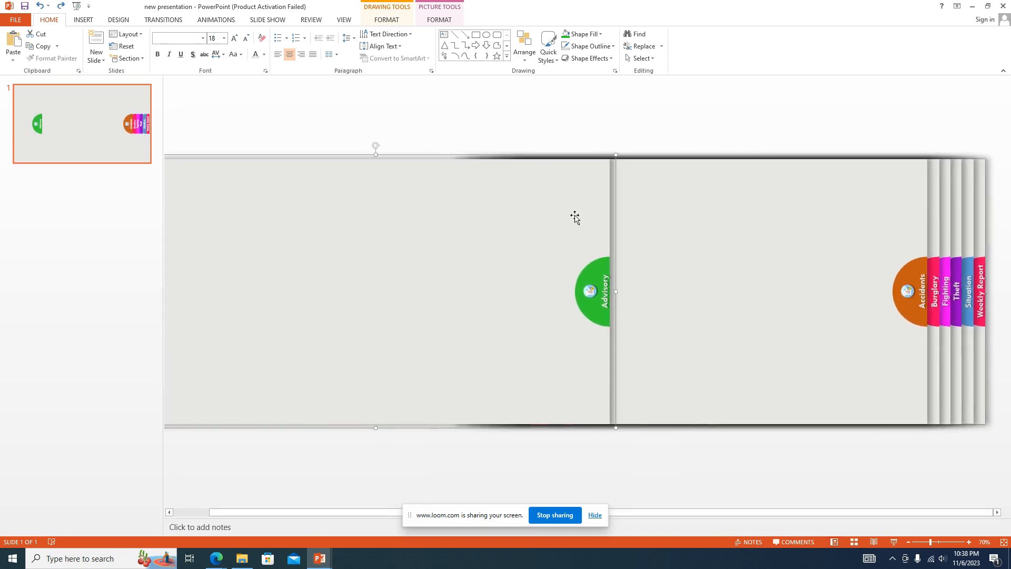
pyautogui.moveTo(594, 220); pyautogui.dragTo(897, 241)
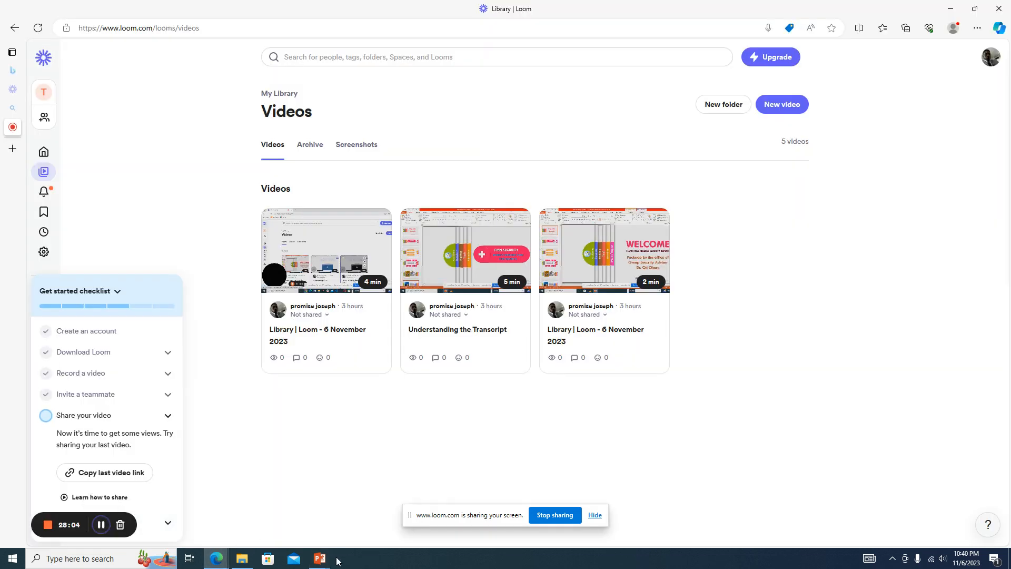
# Switch back to the PowerPoint presentation and move all seven panels together leftward until their tabs sit near the slide's left edge
pyautogui.moveTo(321, 559)
pyautogui.click(470, 509)
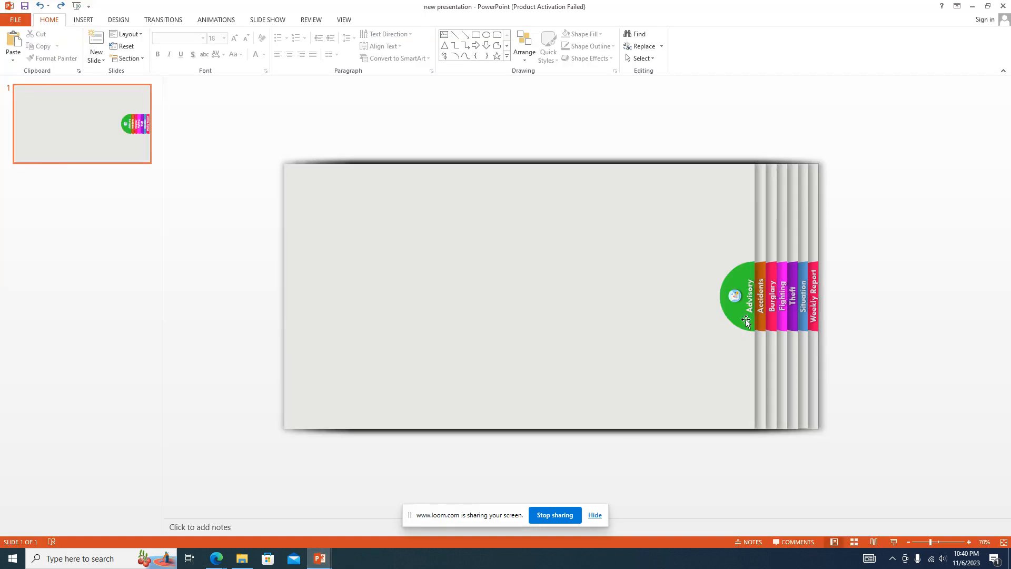
pyautogui.moveTo(883, 479)
pyautogui.mouseDown()
pyautogui.moveTo(413, 506)
pyautogui.moveTo(203, 237)
pyautogui.moveTo(254, 91)
pyautogui.mouseUp()
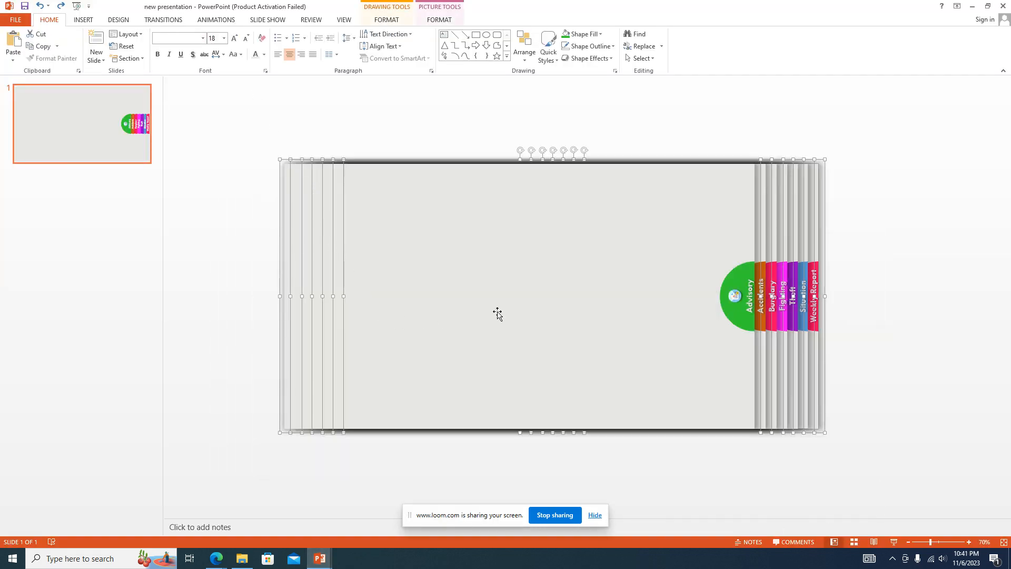
pyautogui.moveTo(672, 313); pyautogui.dragTo(332, 328)
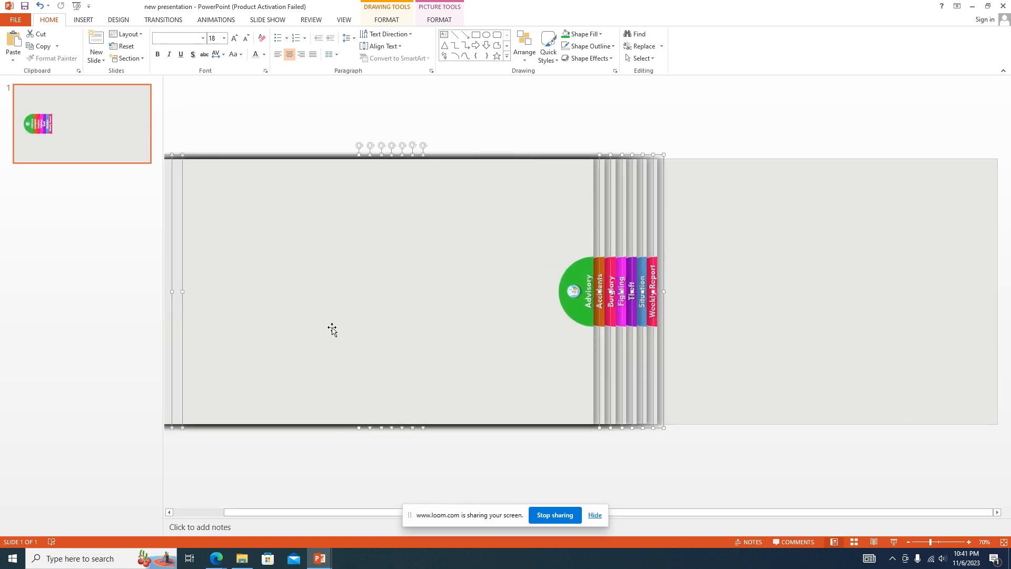
# Duplicate slide 1 and, on the copy, move the Weekly Report panel to the slide's right edge
pyautogui.rightClick(65, 135)
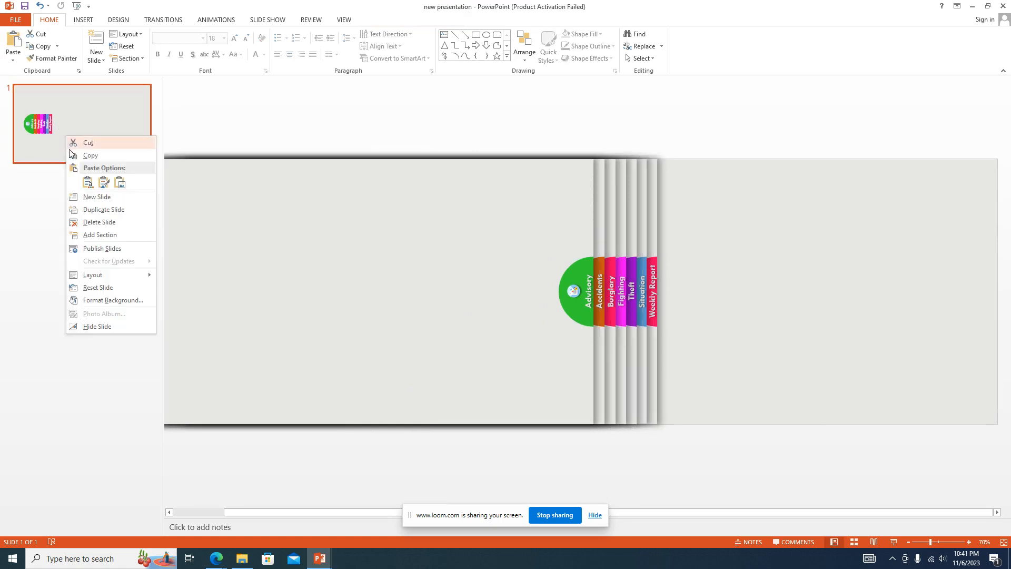
pyautogui.click(82, 209)
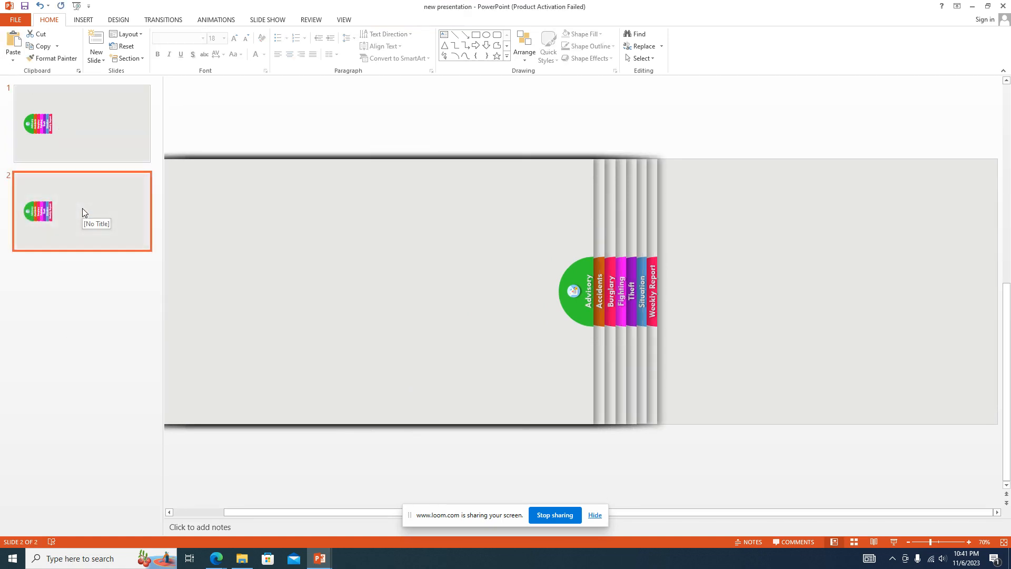
pyautogui.click(657, 253)
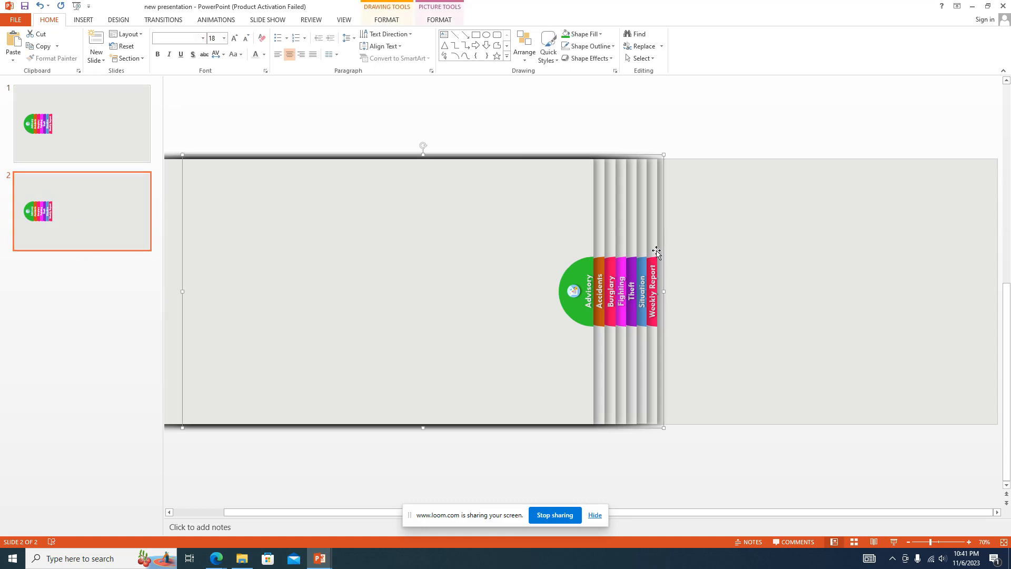
pyautogui.moveTo(656, 251); pyautogui.dragTo(997, 258)
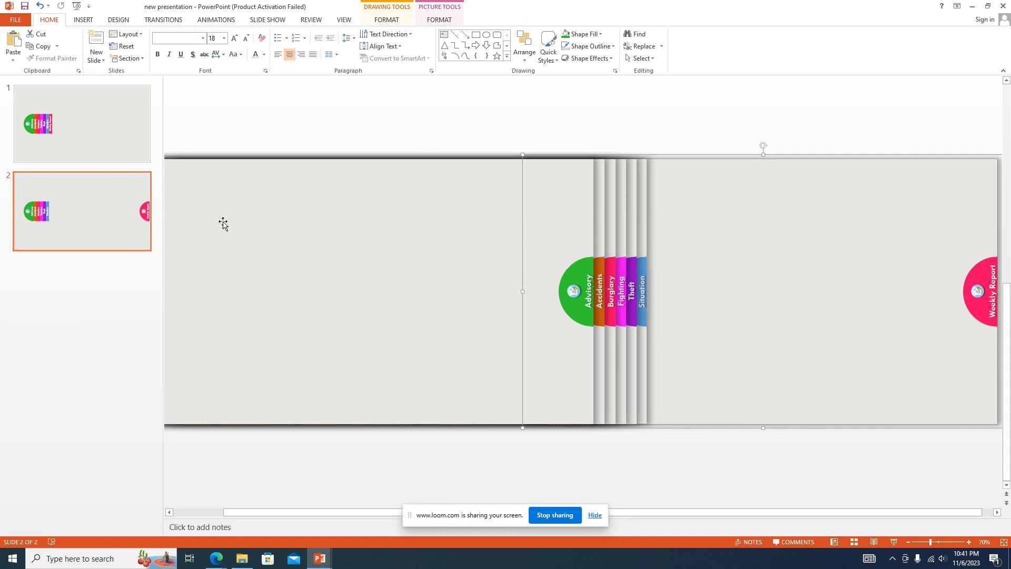
# Duplicate slide 2 and, on the copy, move the Situation panel right so its tab sits beside the Weekly Report tab
pyautogui.rightClick(106, 225)
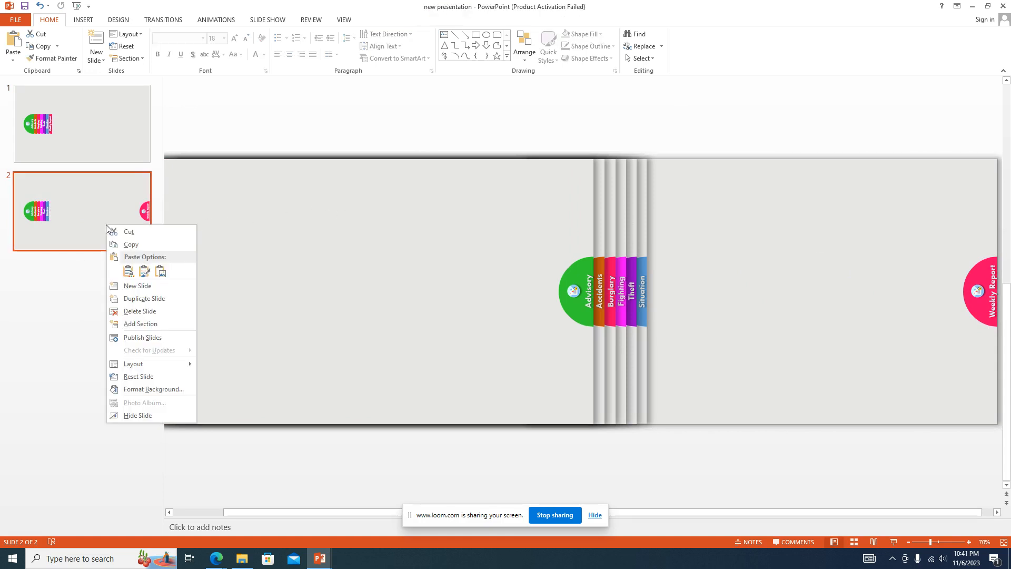
pyautogui.click(132, 298)
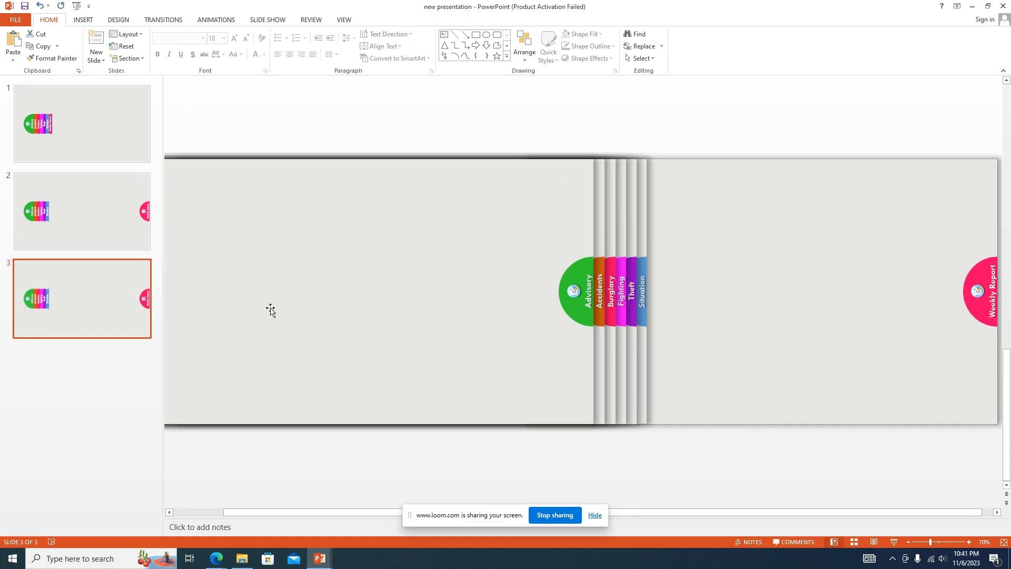
pyautogui.click(644, 243)
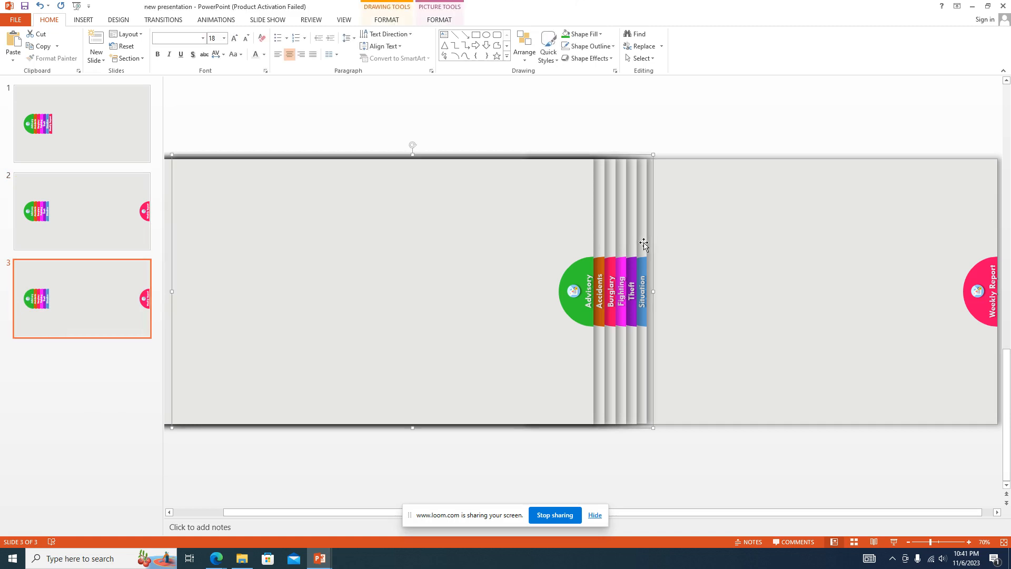
pyautogui.moveTo(644, 242)
pyautogui.mouseDown()
pyautogui.moveTo(974, 251)
pyautogui.moveTo(961, 270)
pyautogui.moveTo(971, 270)
pyautogui.mouseUp()
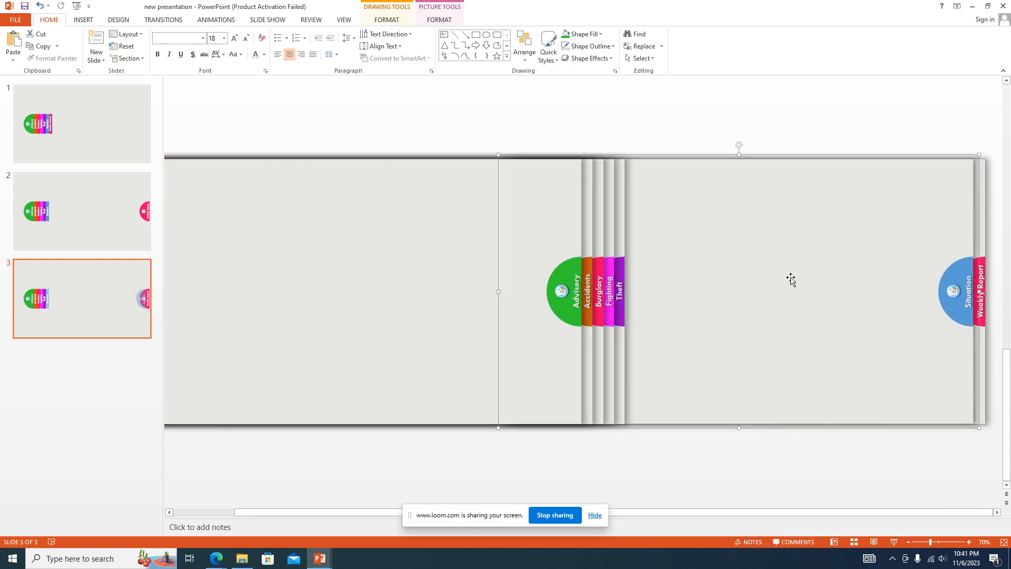
# Duplicate slide 3 and, on the copy, move the Theft panel right so its tab sits beside the Situation tab
pyautogui.rightClick(116, 287)
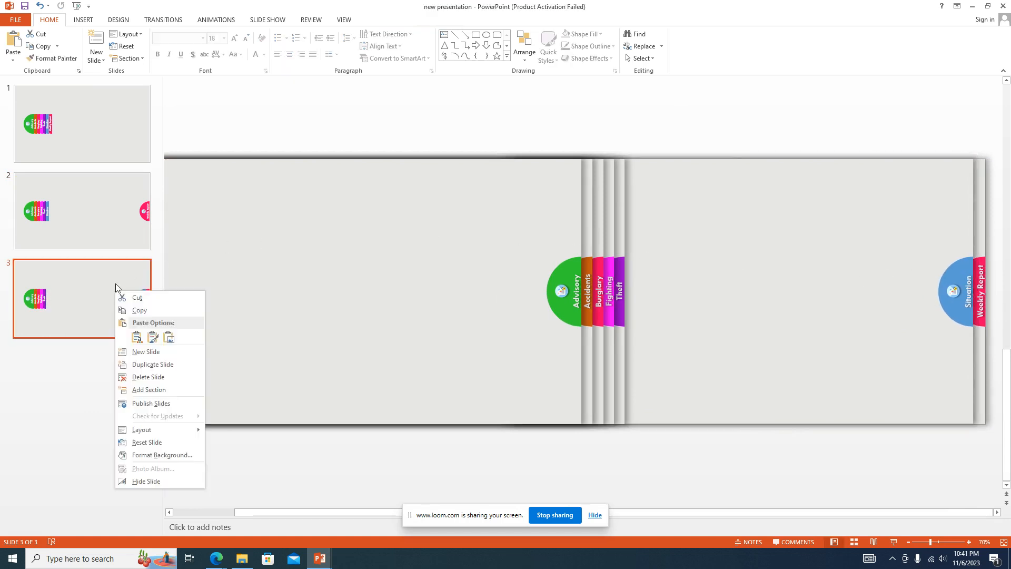
pyautogui.click(152, 364)
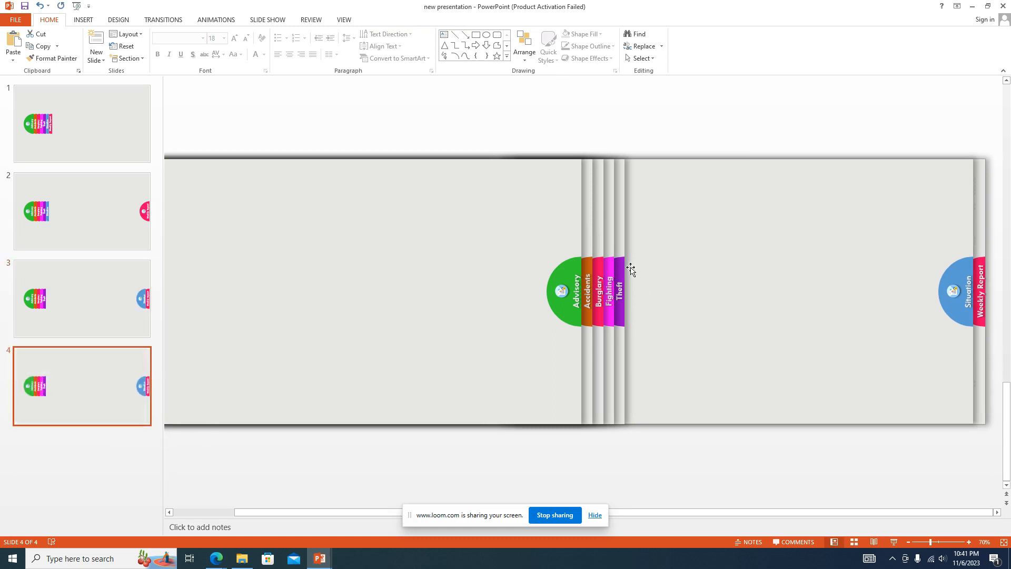
pyautogui.click(623, 245)
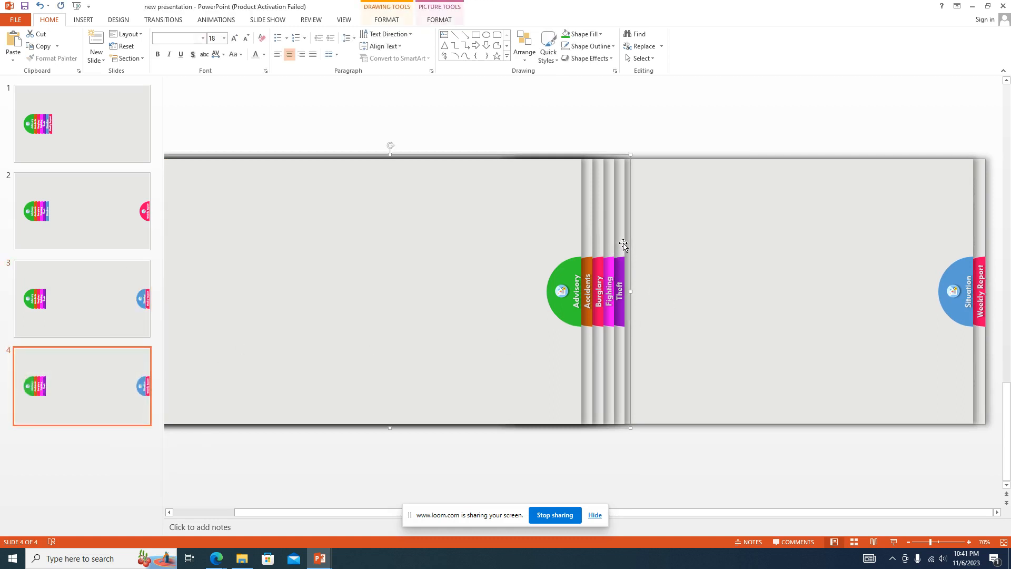
pyautogui.moveTo(623, 243); pyautogui.dragTo(961, 257)
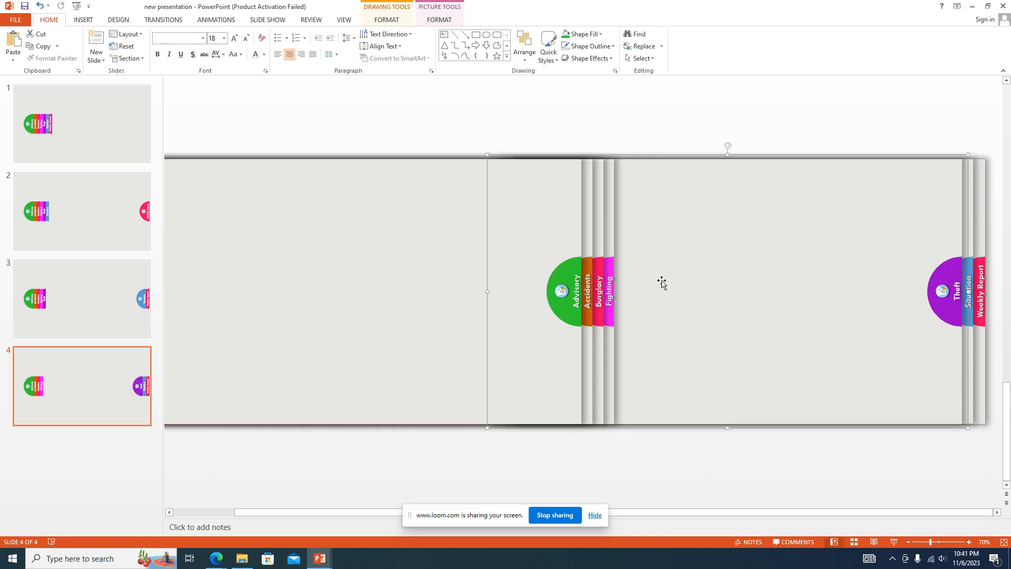
# Duplicate slide 4 and, on the copy, move the Fighting panel right so its tab sits beside the Theft tab
pyautogui.rightClick(107, 388)
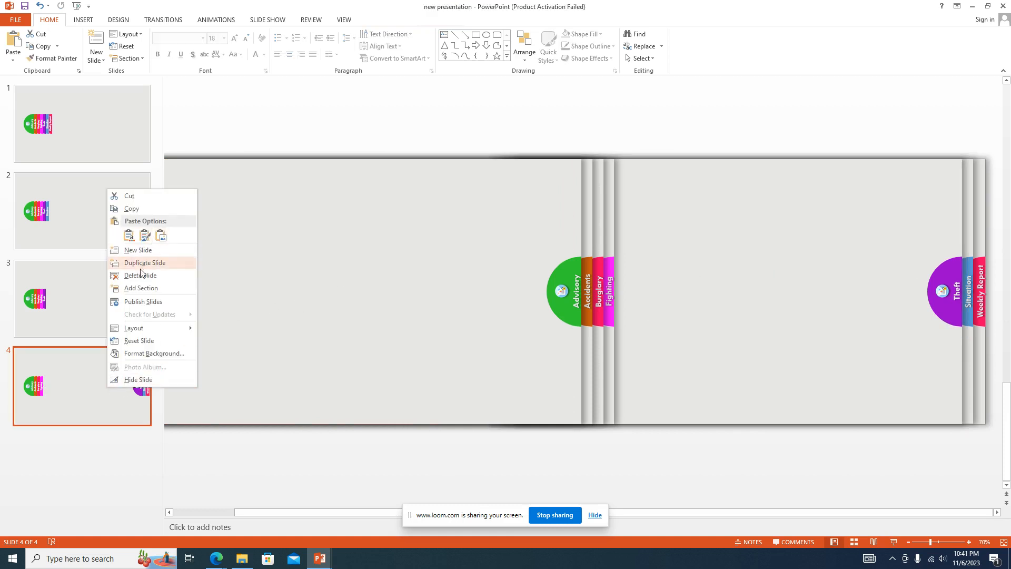
pyautogui.click(142, 262)
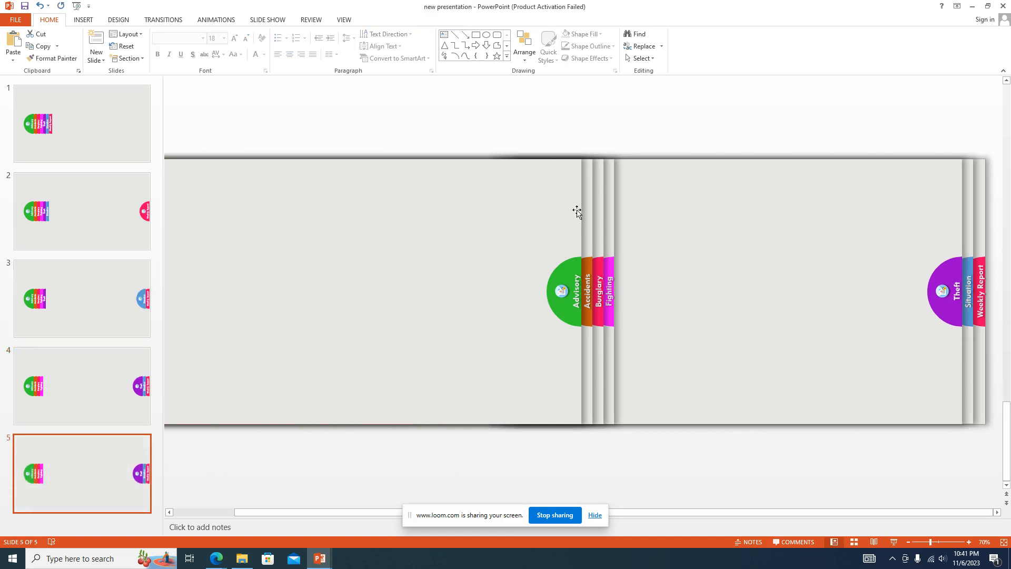
pyautogui.click(611, 237)
pyautogui.moveTo(611, 234); pyautogui.dragTo(946, 271)
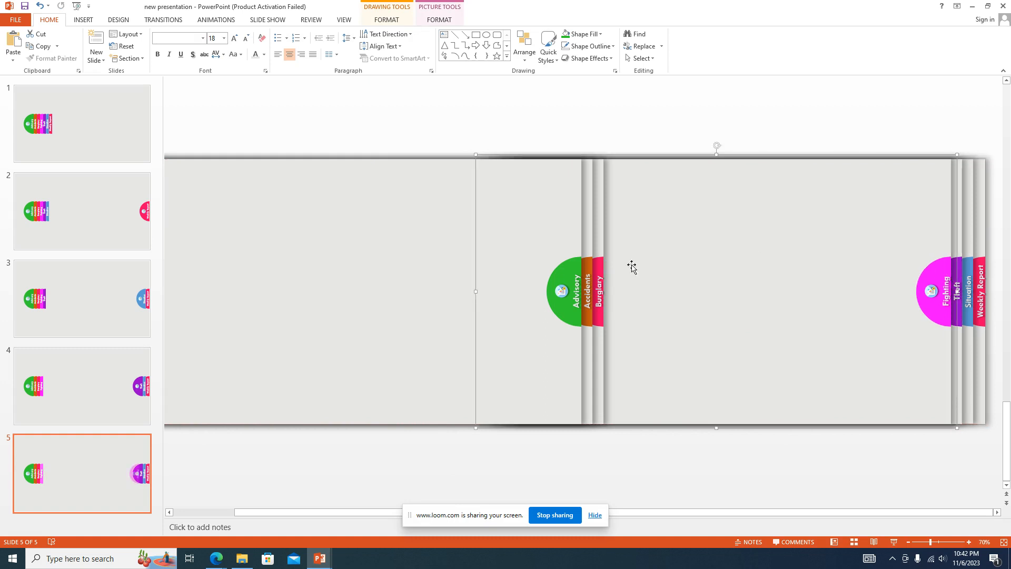
# Duplicate slide 5 and, on the copy, move the Burglary panel right so its tab sits beside the Fighting tab
pyautogui.rightClick(70, 468)
pyautogui.click(119, 344)
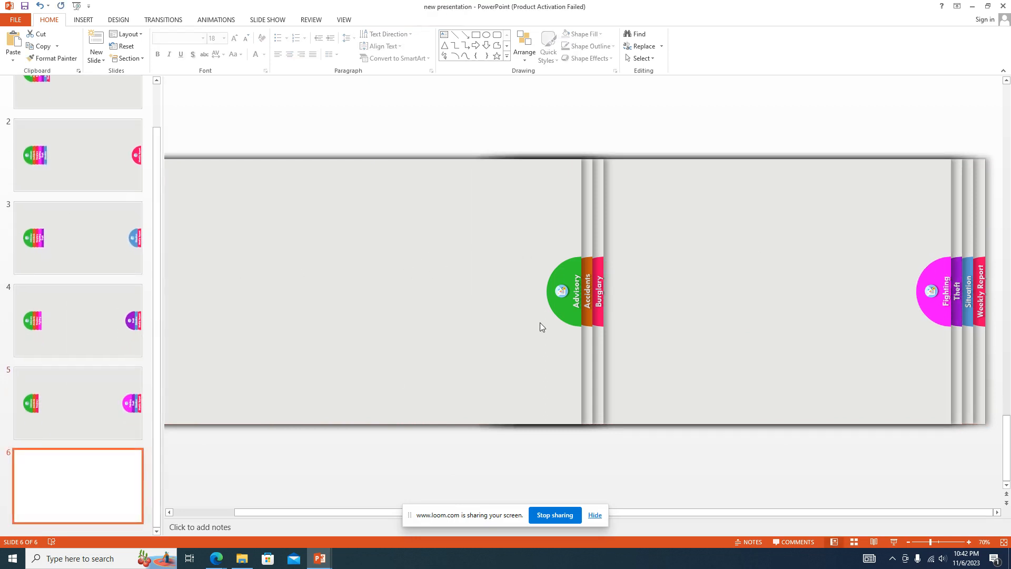
pyautogui.click(602, 275)
pyautogui.moveTo(602, 272); pyautogui.dragTo(793, 283)
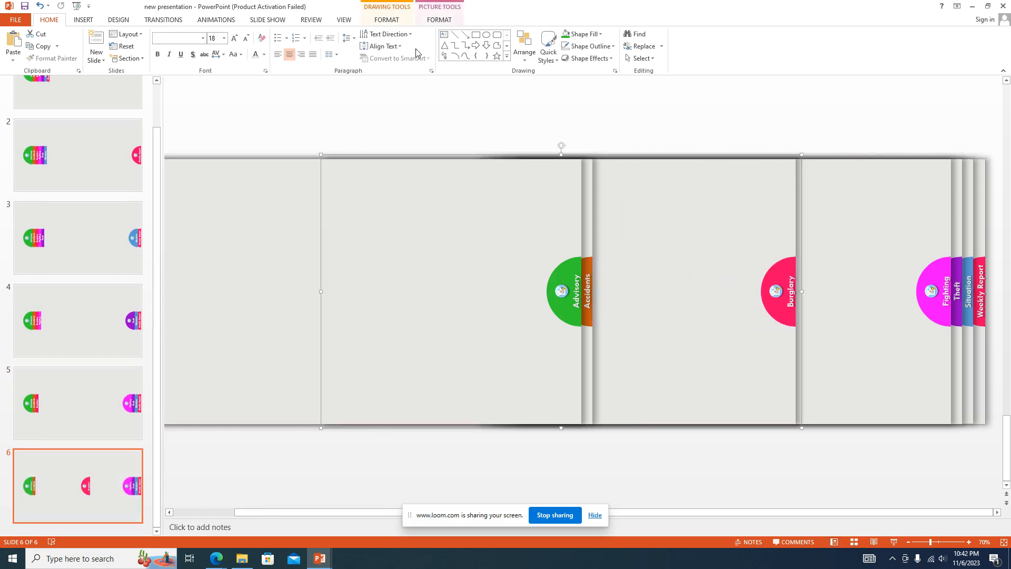
pyautogui.moveTo(644, 261); pyautogui.dragTo(780, 279)
# Duplicate slide 6 and, on the copy, move the Accidents panel right so its tab sits beside the Burglary tab
pyautogui.rightClick(58, 480)
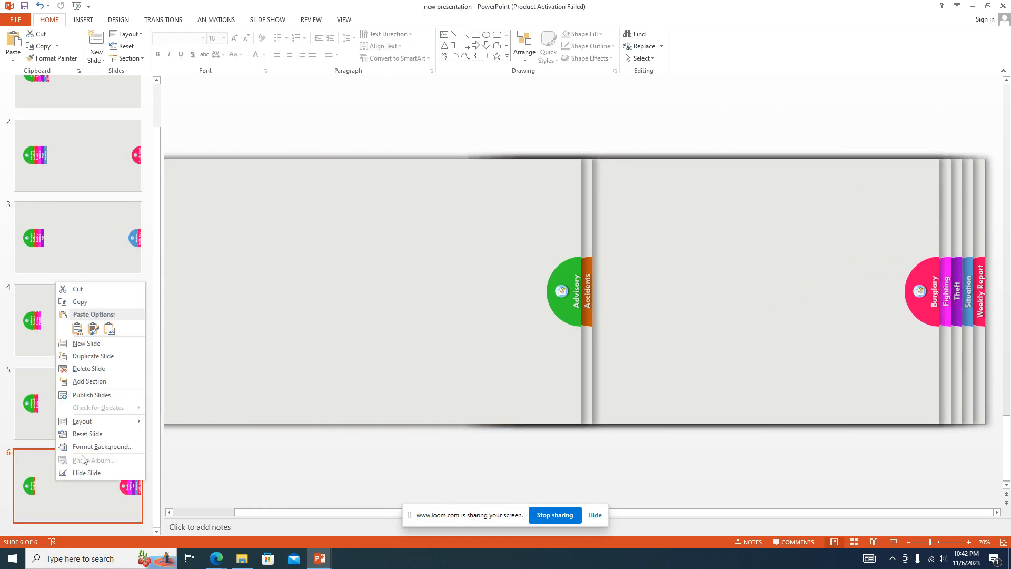
pyautogui.click(103, 345)
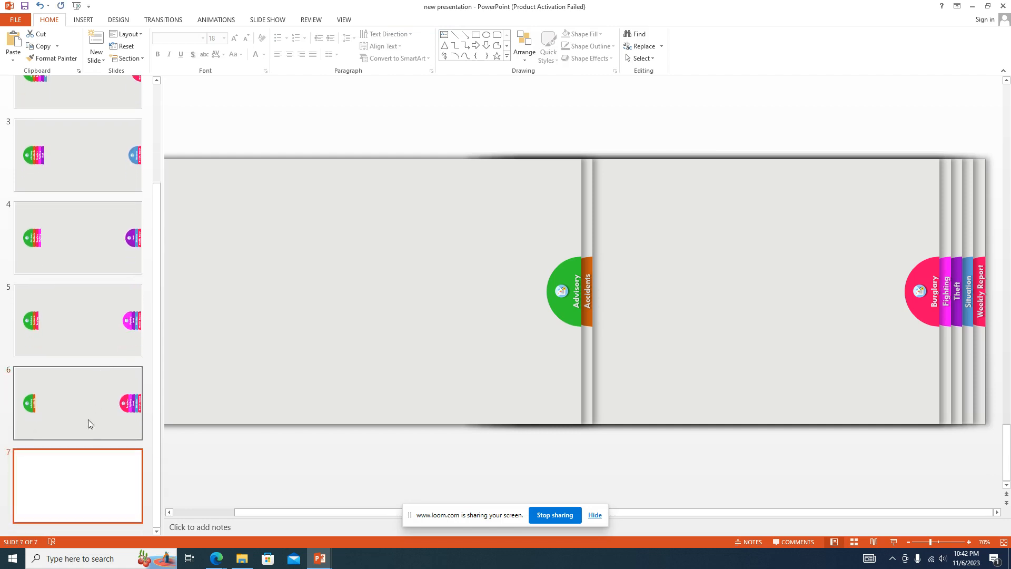
pyautogui.click(592, 266)
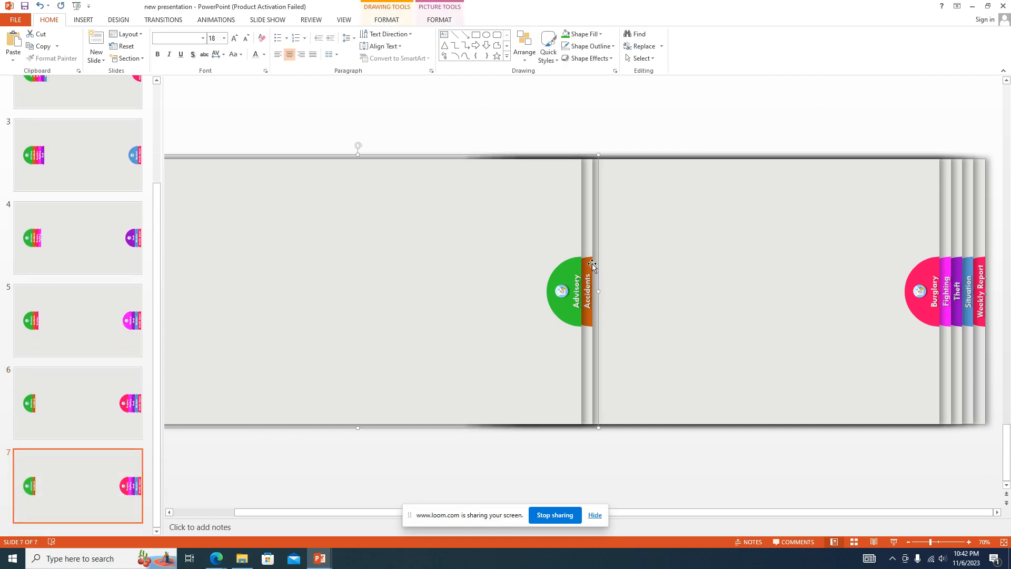
pyautogui.moveTo(587, 264); pyautogui.dragTo(732, 288)
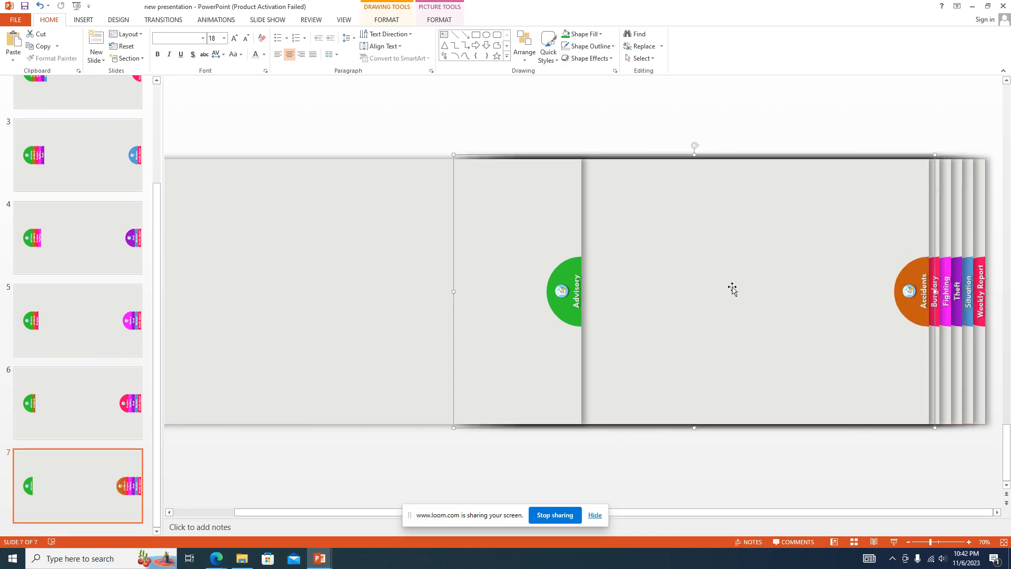
# Duplicate slide 7 and, on the copy, move the Advisory panel right so its tab sits beside the Accidents tab
pyautogui.rightClick(56, 480)
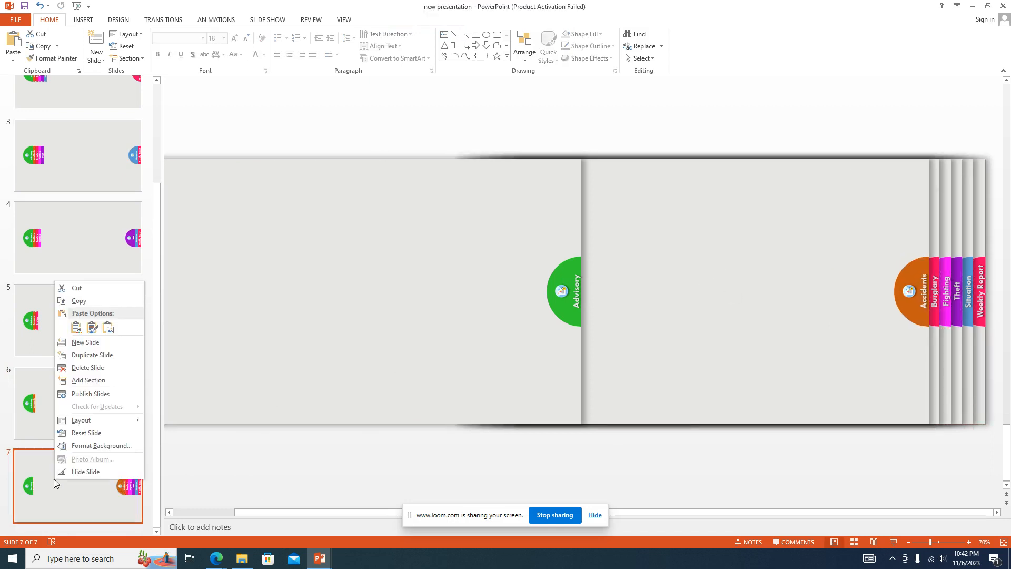
pyautogui.click(103, 359)
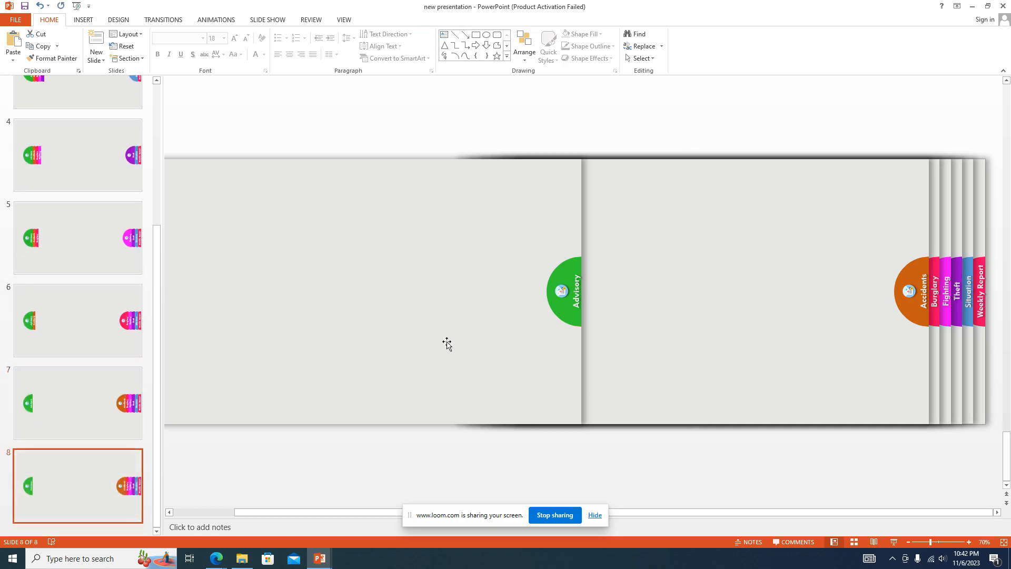
pyautogui.click(435, 292)
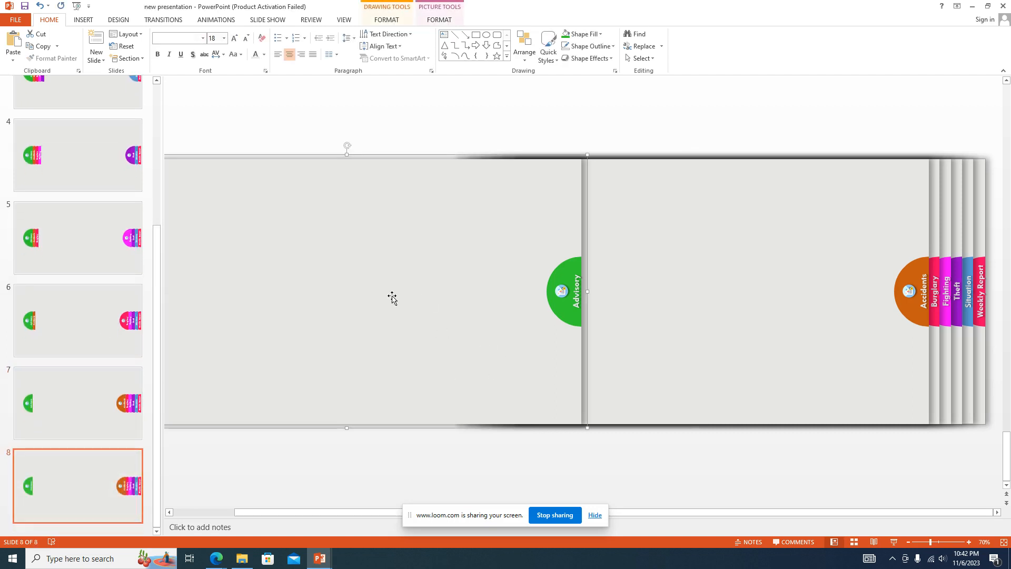
pyautogui.moveTo(364, 291); pyautogui.dragTo(697, 276)
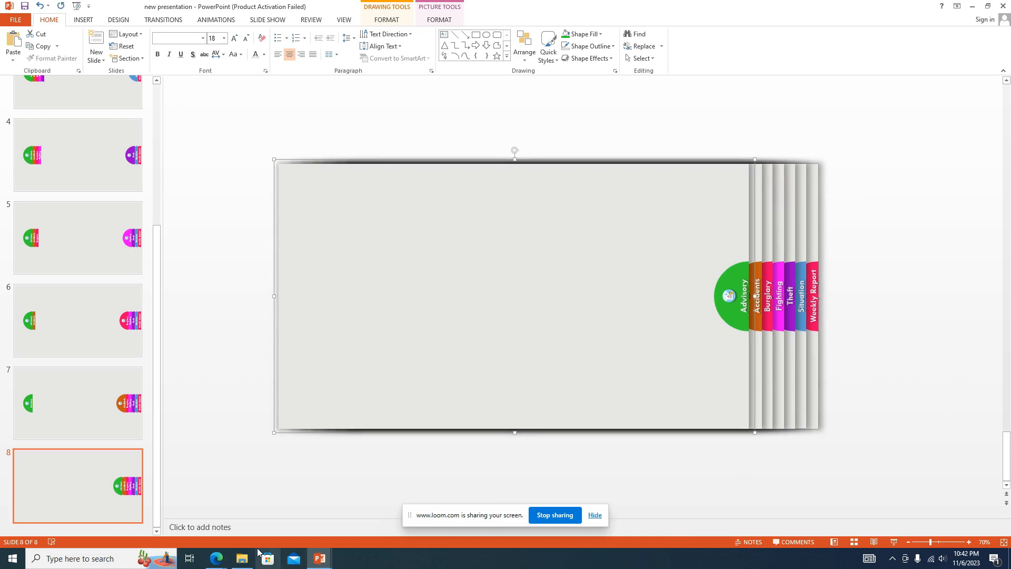
pyautogui.click(216, 558)
pyautogui.click(210, 541)
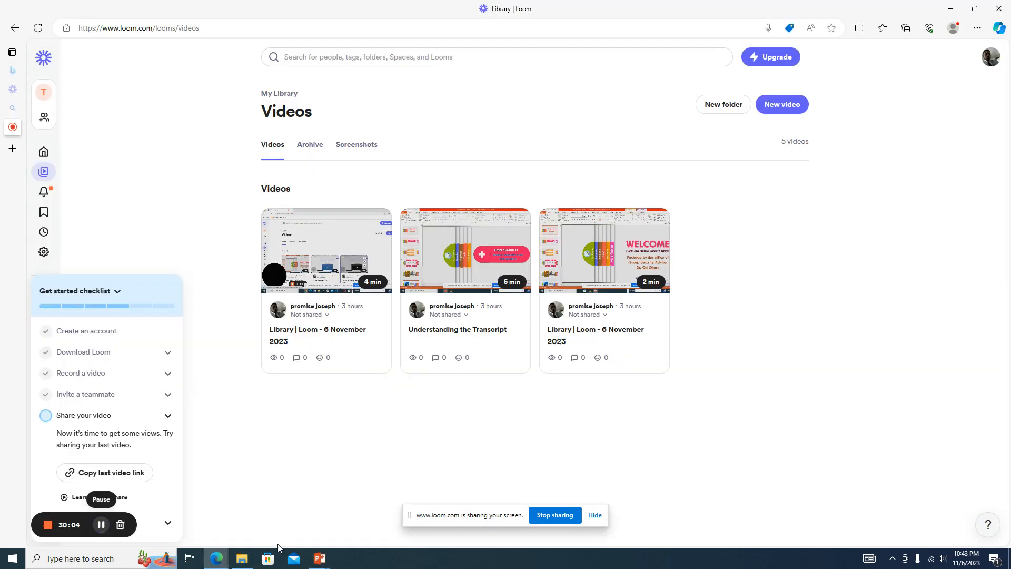
# Switch to the new presentation in PowerPoint, deselect the Advisory panel and look through slides 1 to 5
pyautogui.moveTo(320, 557)
pyautogui.click(434, 505)
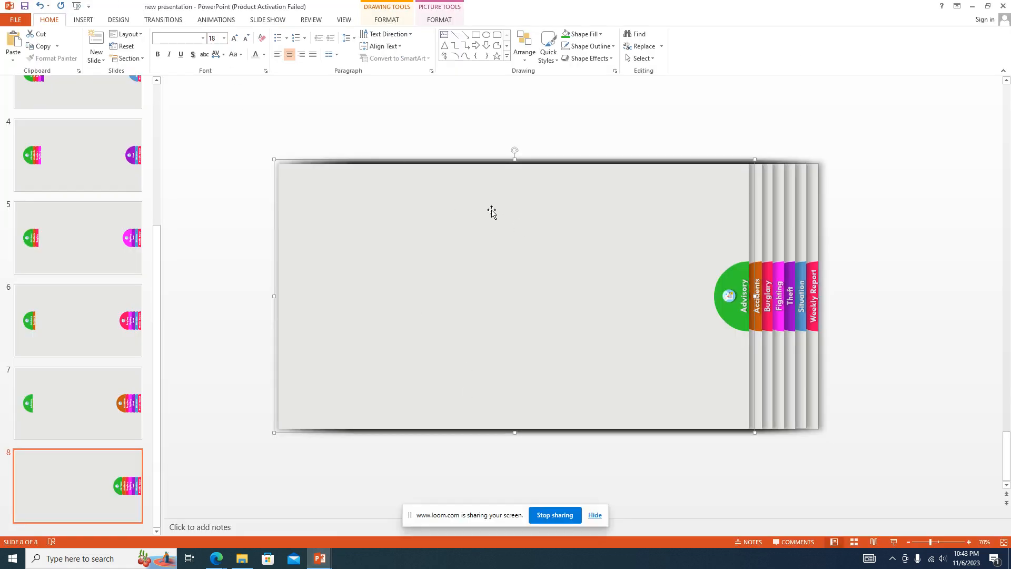
pyautogui.click(657, 479)
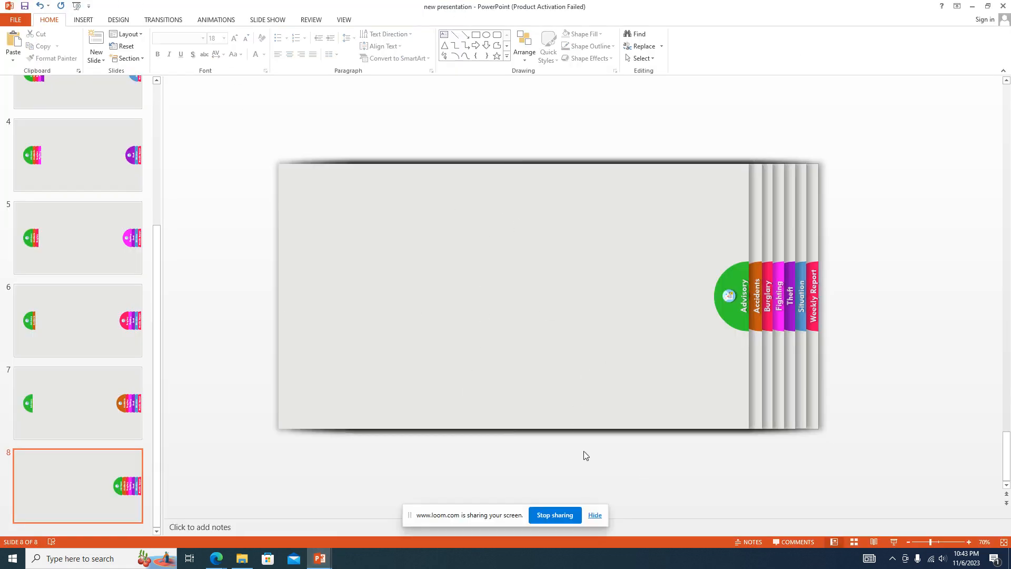
pyautogui.scroll(1, 58, 489)
pyautogui.scroll(5, 59, 473)
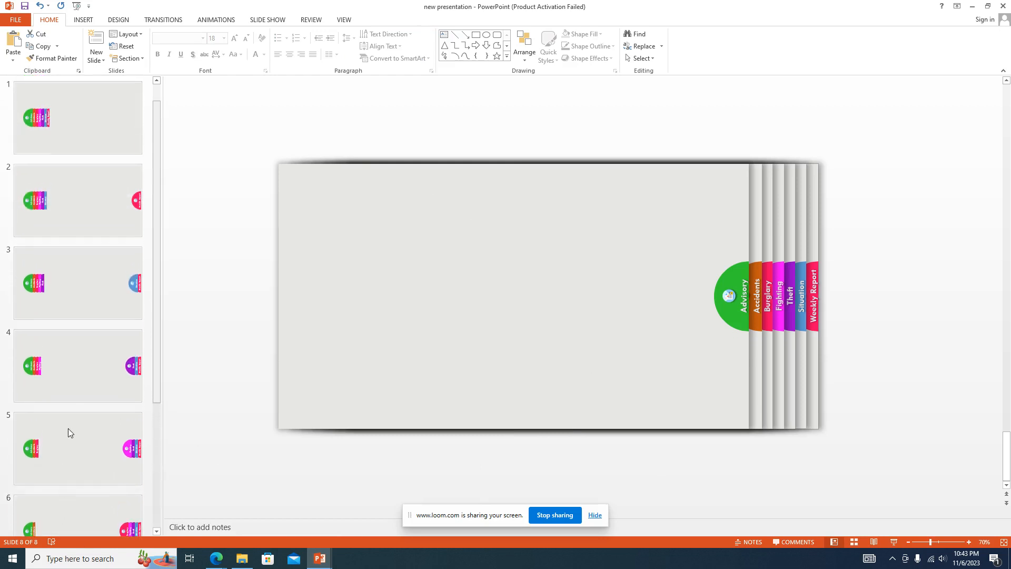
pyautogui.click(108, 108)
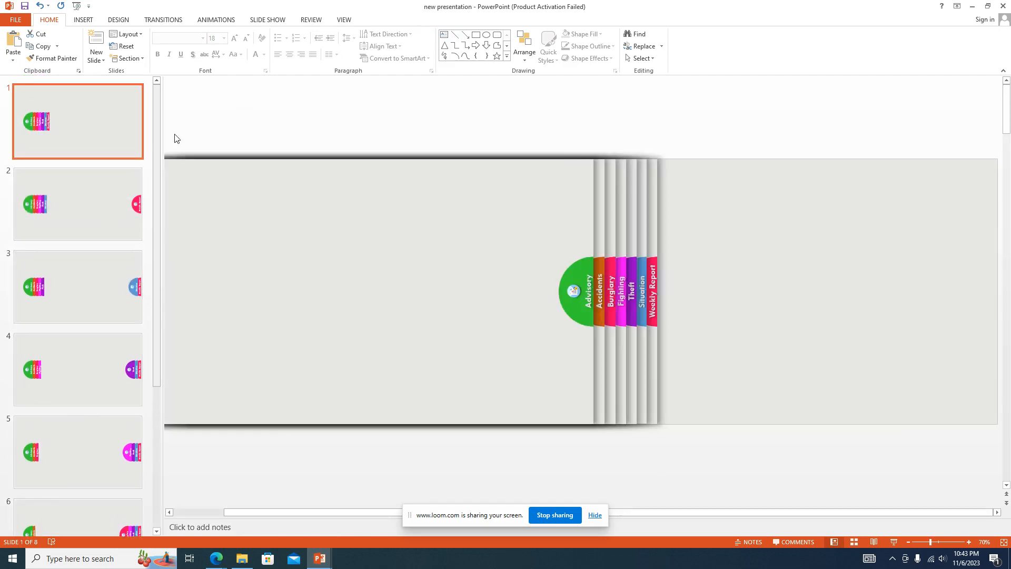
pyautogui.click(90, 207)
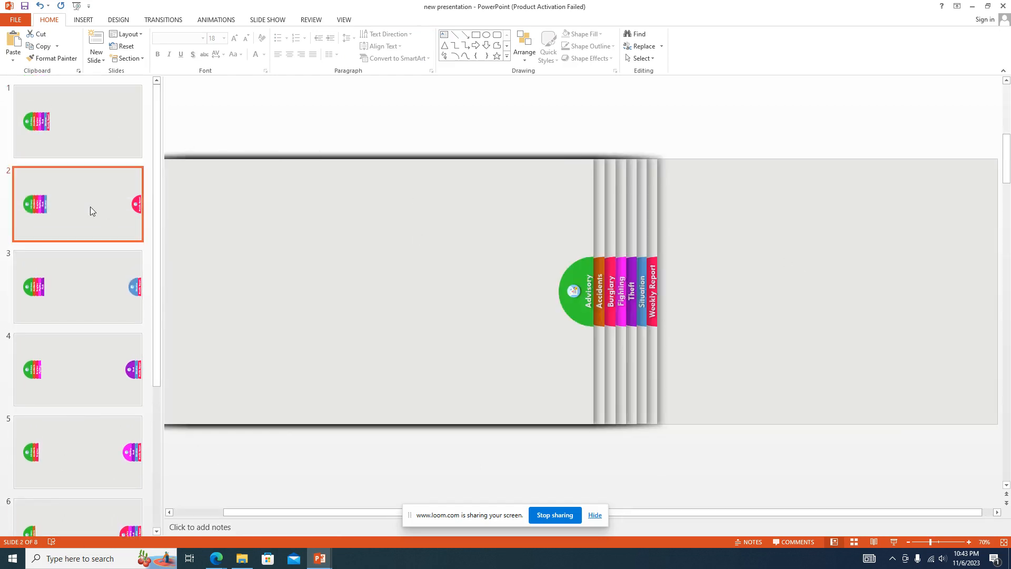
pyautogui.click(82, 281)
pyautogui.click(61, 359)
pyautogui.click(79, 440)
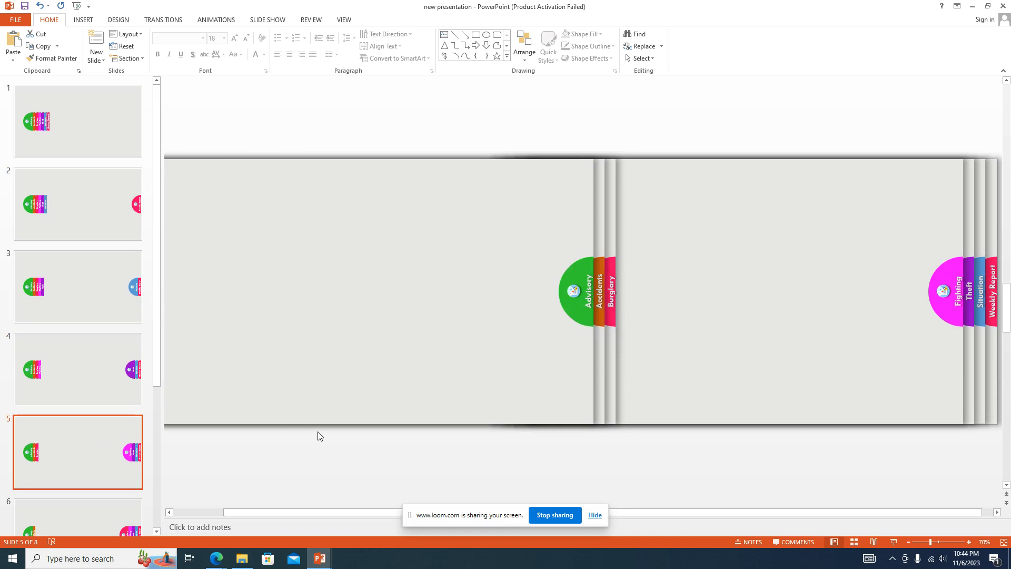
# Start the slide show from slide 5 and step back to slide 1
pyautogui.click(896, 544)
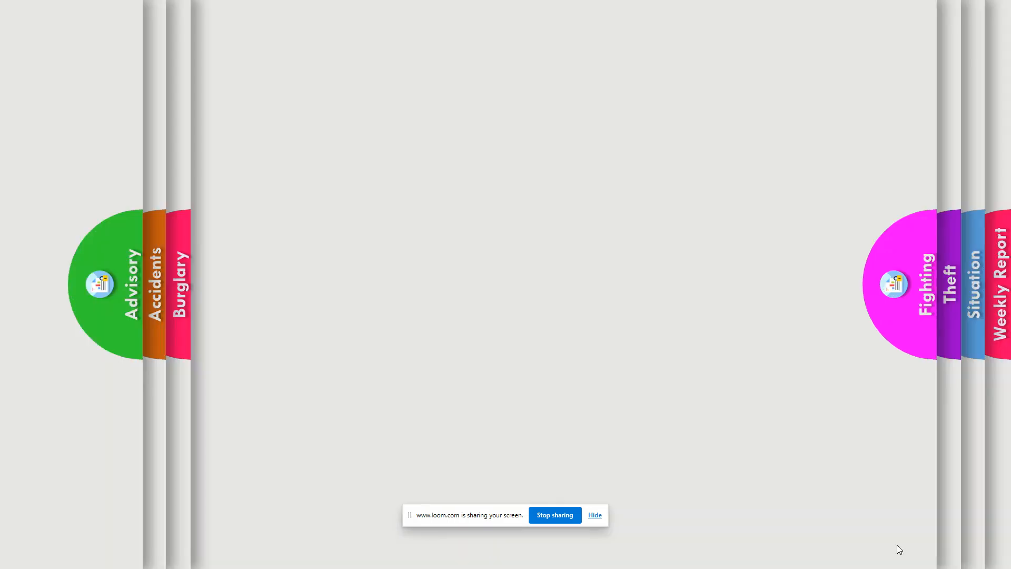
pyautogui.click(895, 545)
pyautogui.click(896, 544)
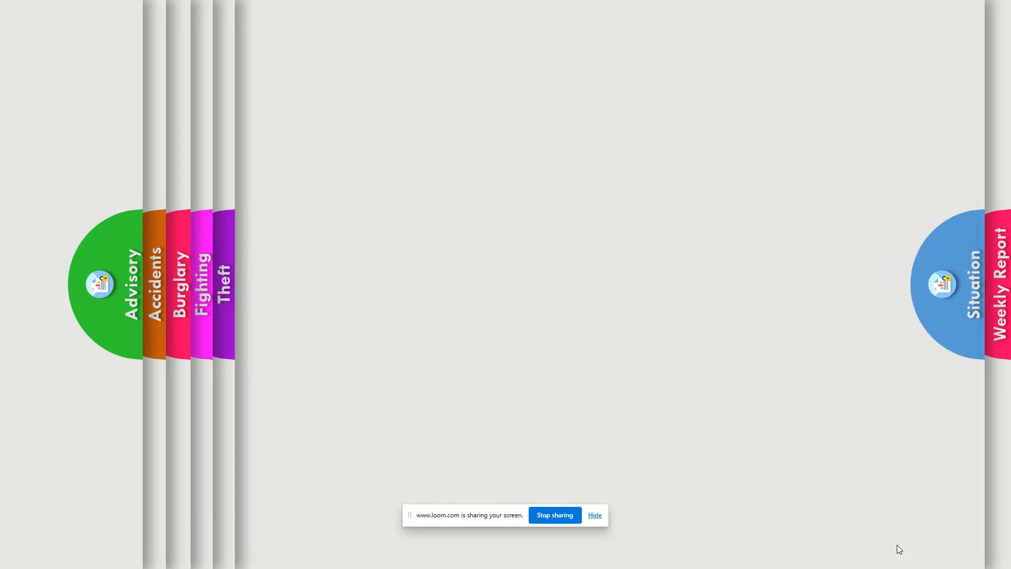
pyautogui.click(896, 544)
pyautogui.click(896, 544)
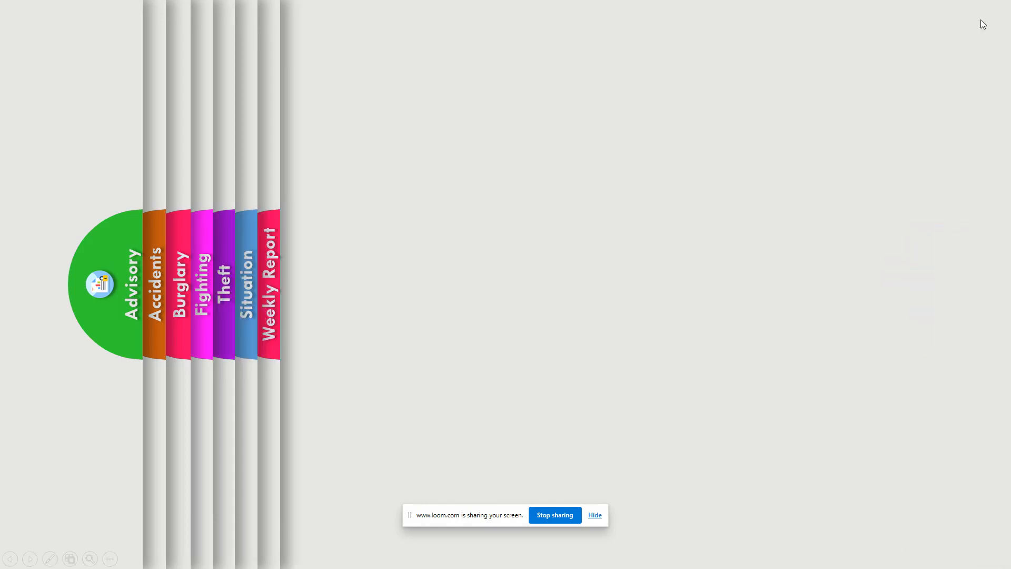
# Advance the slide show from slide 1 to slide 8 to check each panel's shift to the right edge
pyautogui.click(733, 191)
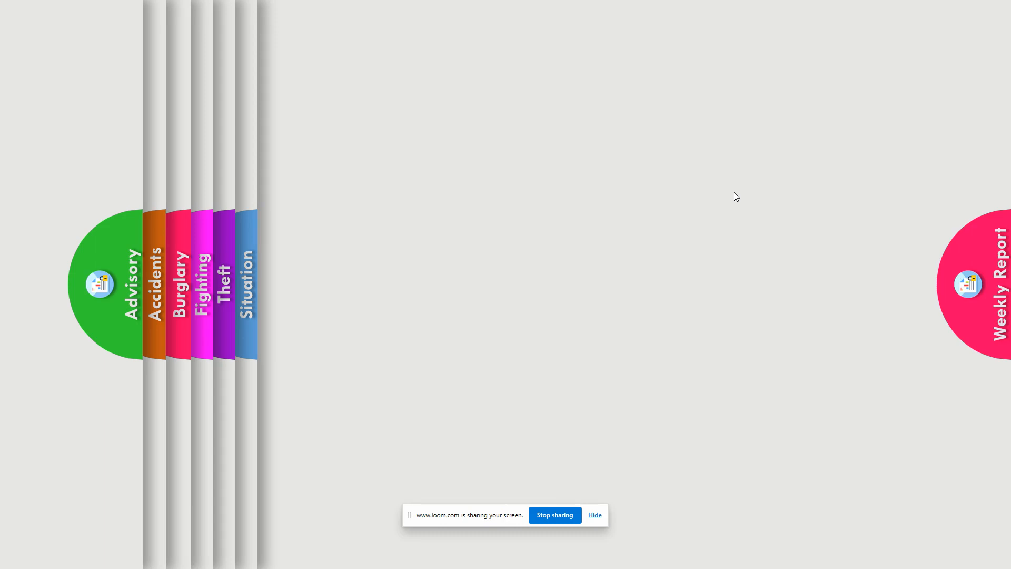
pyautogui.click(734, 192)
pyautogui.click(734, 192)
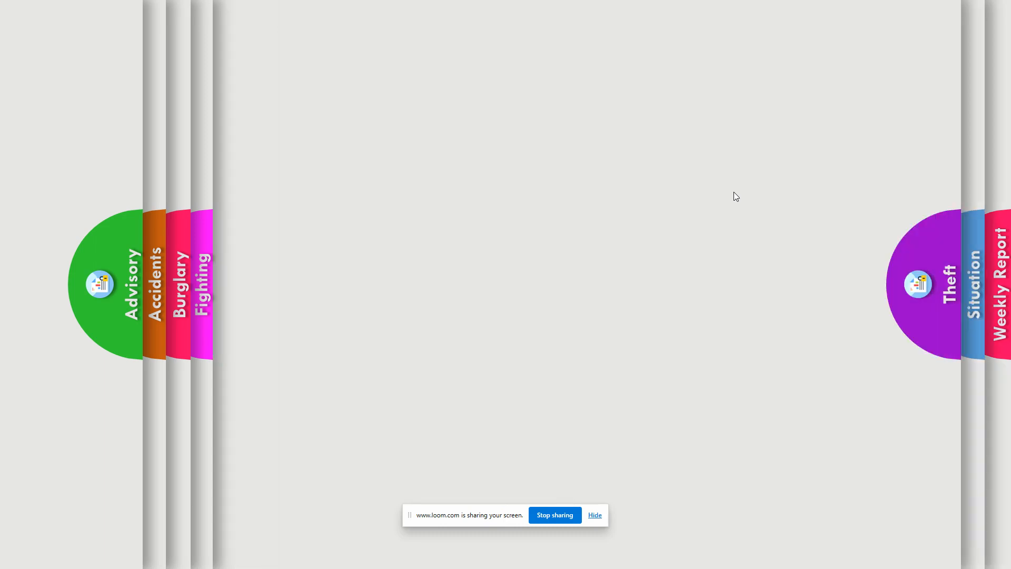
pyautogui.click(734, 192)
pyautogui.click(734, 193)
pyautogui.click(734, 192)
pyautogui.click(734, 192)
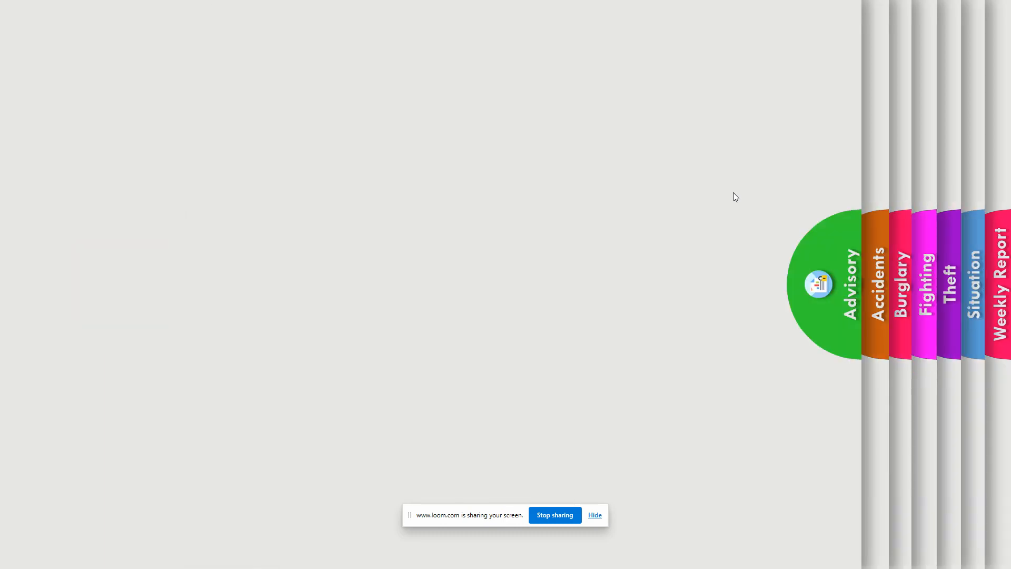
# Step back and forth through the running slide show to examine the panel movement, finishing on slide 1
pyautogui.press('Left')
pyautogui.press('Left')
pyautogui.press('Left')
pyautogui.press('Left')
pyautogui.press('Left')
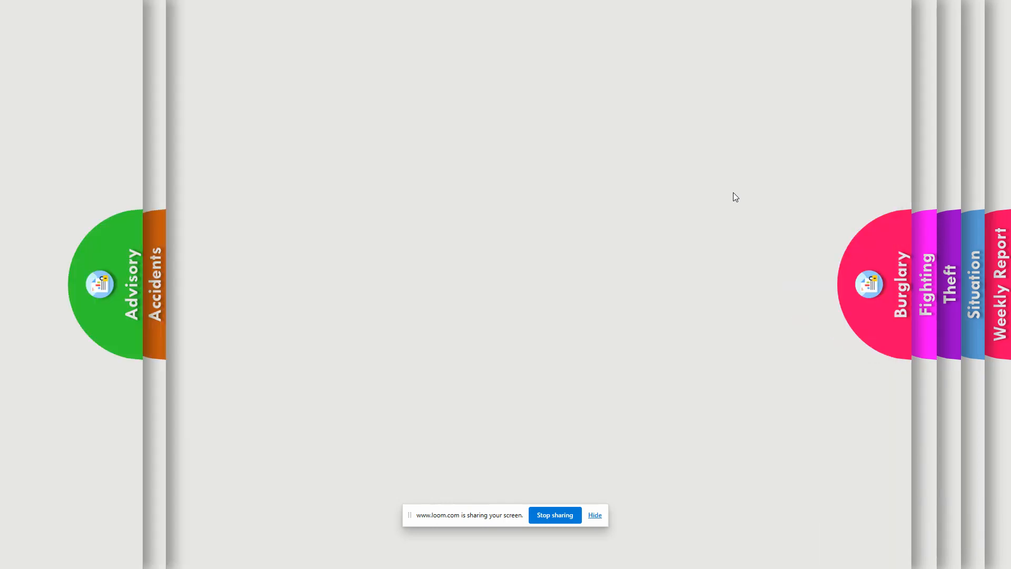
pyautogui.press('Right')
pyautogui.press('Right')
pyautogui.press('Left')
pyautogui.press('Left')
pyautogui.press('Right')
pyautogui.press('Right')
pyautogui.press('Right')
pyautogui.press('Right')
pyautogui.press('Right')
pyautogui.press('Right')
pyautogui.press('Right')
pyautogui.press('Right')
pyautogui.press('Right')
pyautogui.press('Right')
pyautogui.press('Right')
pyautogui.press('Right')
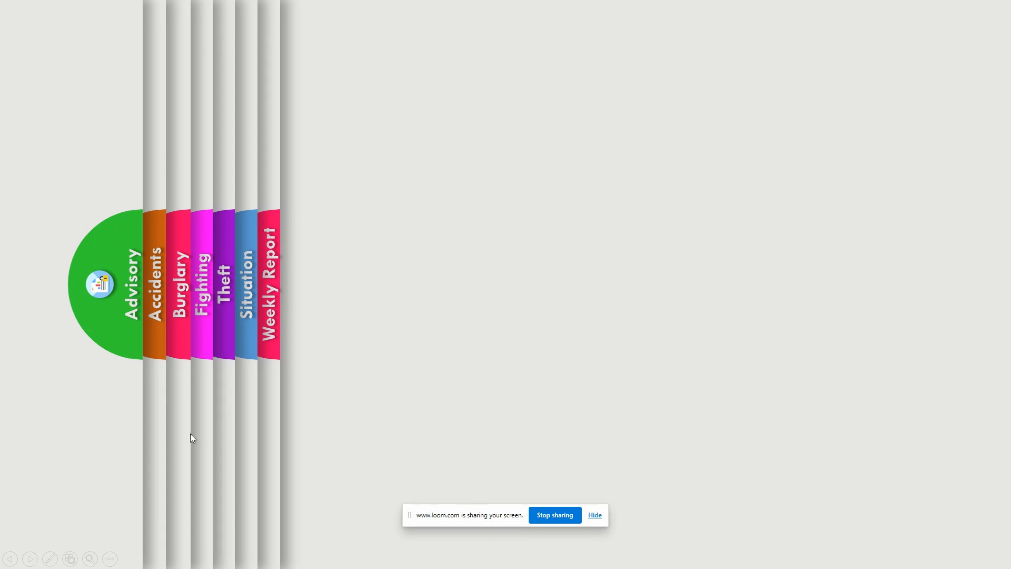
# Run through the panel slides once more and end the slide show
pyautogui.scroll(2, 590, 293)
pyautogui.scroll(-2, 590, 292)
pyautogui.scroll(-1, 468, 270)
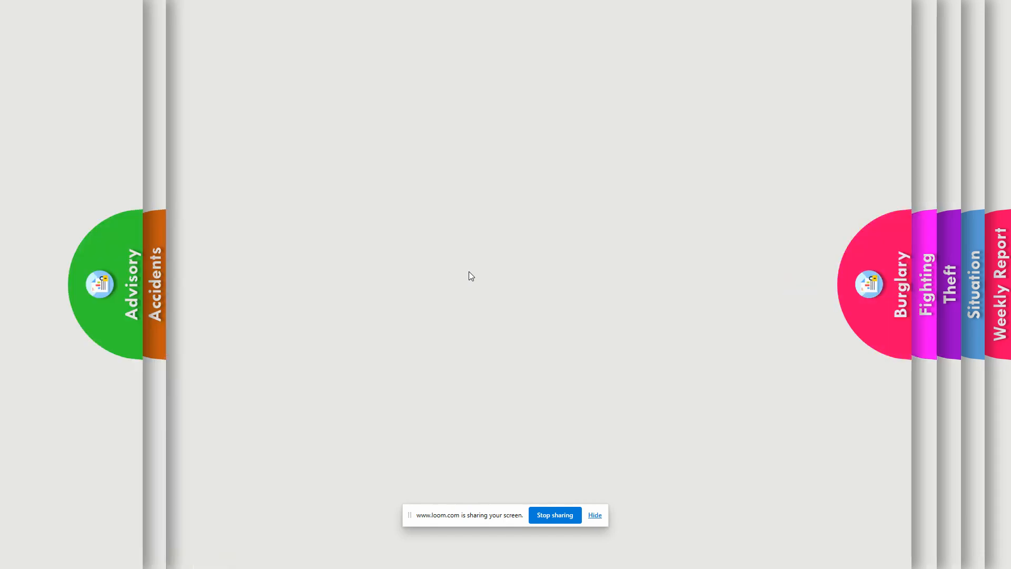
pyautogui.press('Escape')
pyautogui.moveTo(320, 557)
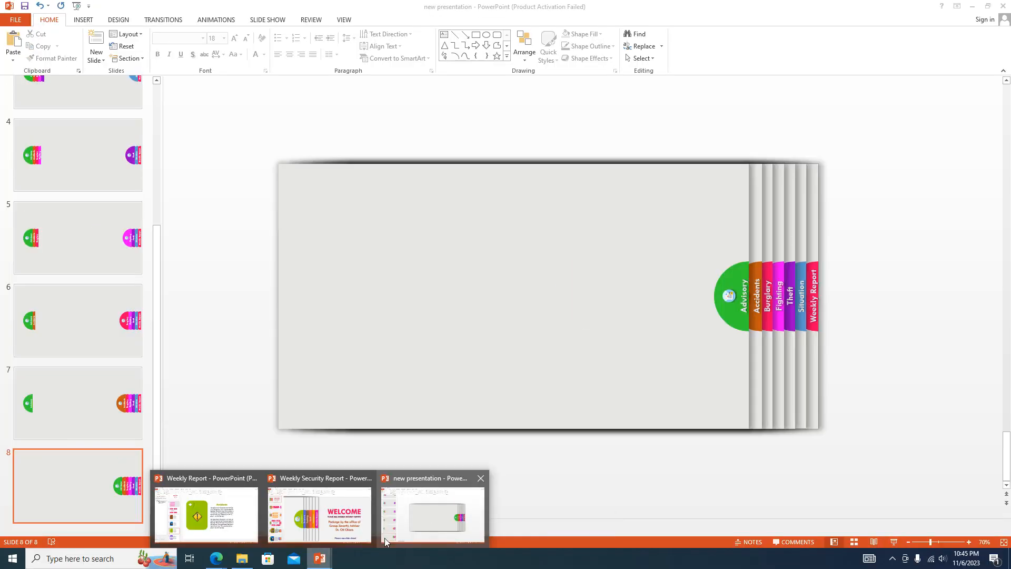
pyautogui.moveTo(215, 557)
pyautogui.click(227, 491)
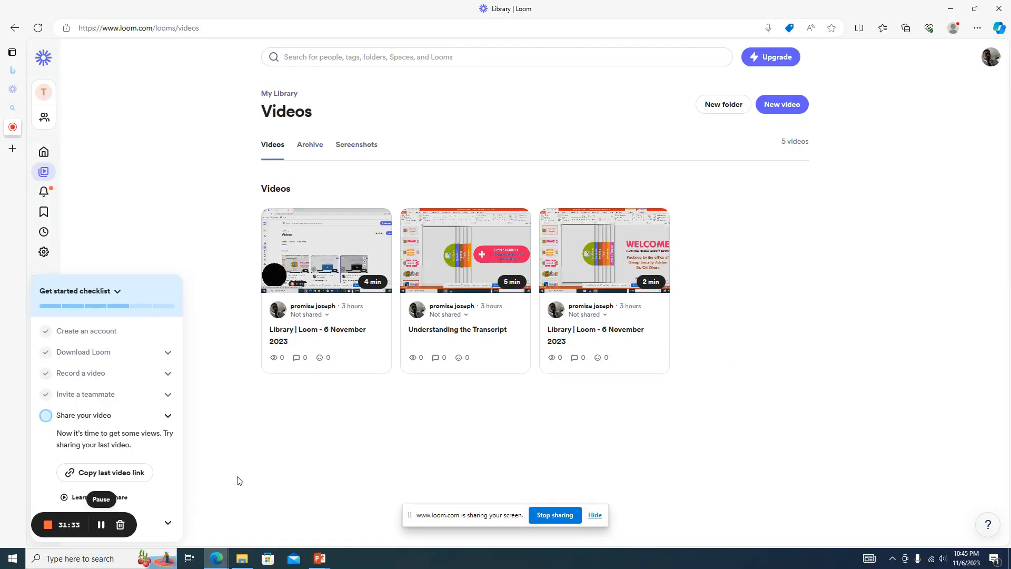